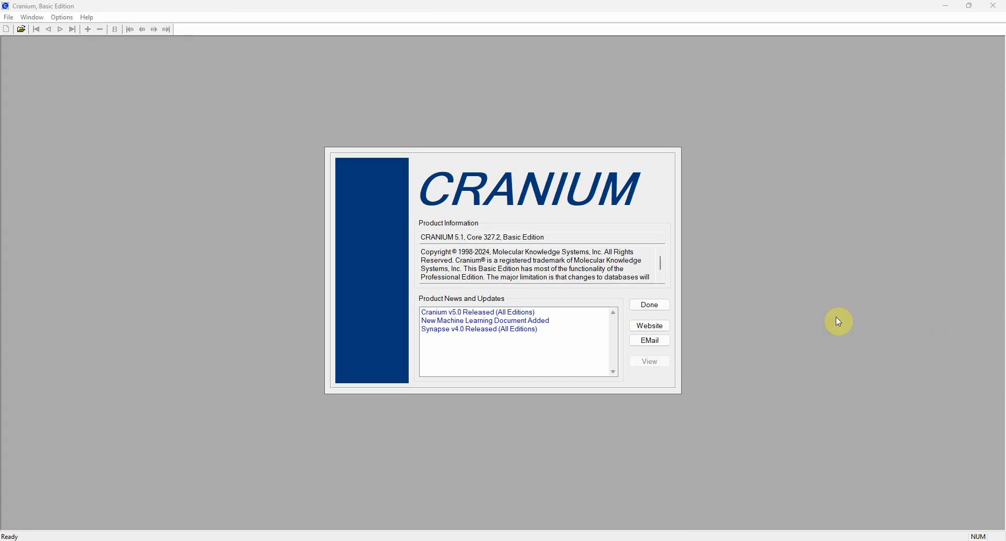
Step: Dismiss the product information and document loading dialogs to reach the opened example documents
{"action": "left_click", "coordinate": [651, 305]}
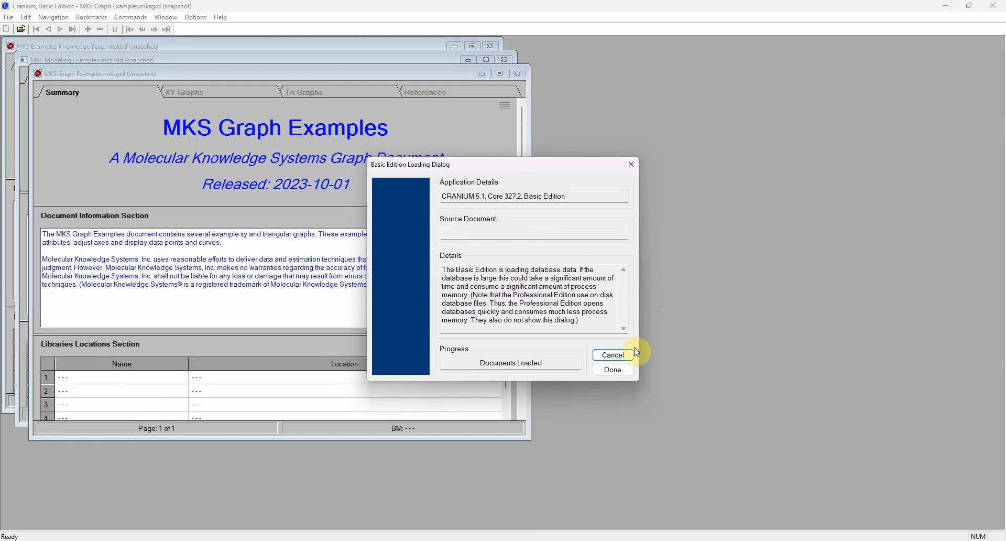
{"action": "left_click", "coordinate": [614, 370]}
{"action": "left_click", "coordinate": [582, 238]}
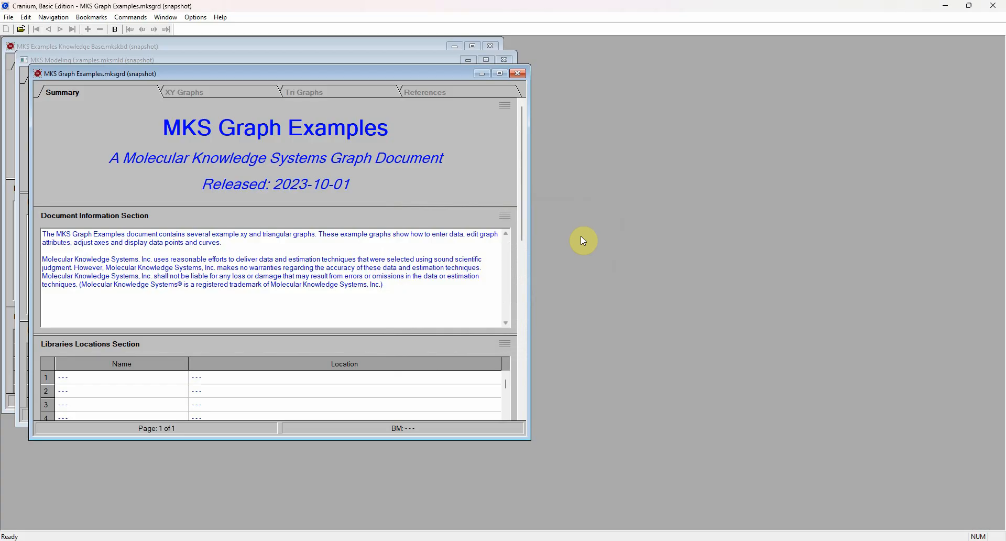
{"action": "left_click", "coordinate": [8, 17]}
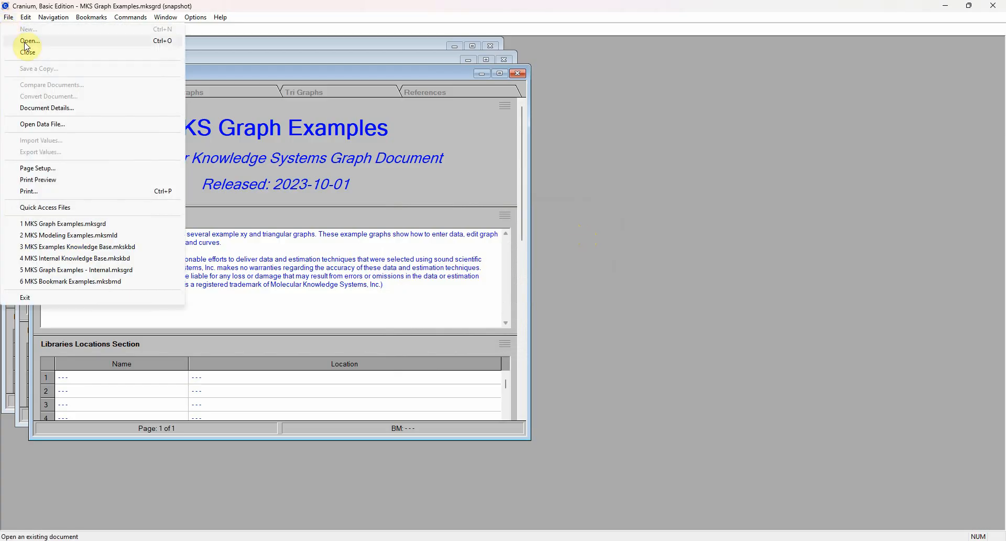
{"action": "left_click", "coordinate": [543, 219]}
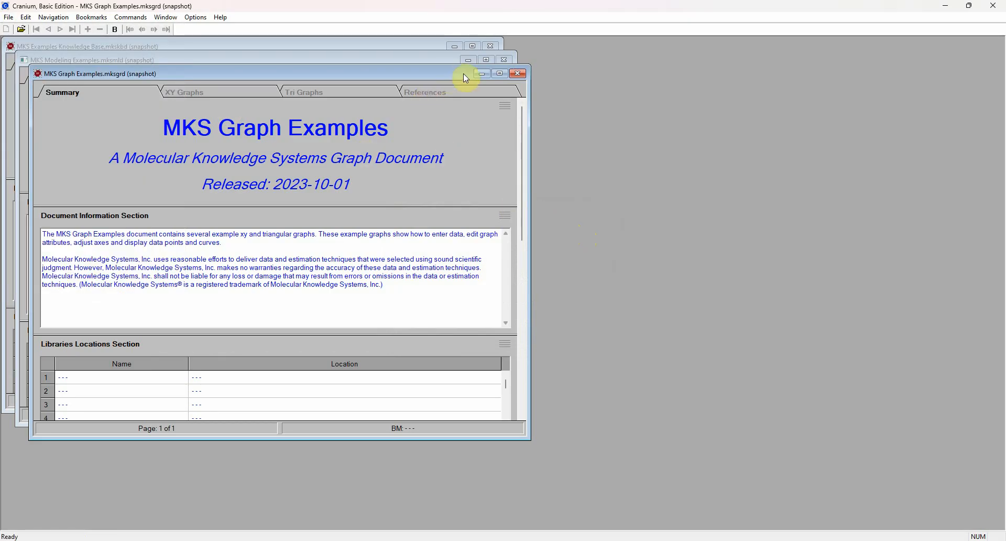
Step: Minimize the MKS Graph Examples and MKS Modeling Examples documents and move the MKS Examples Knowledge Base window to the middle of the workspace
{"action": "left_click", "coordinate": [483, 74]}
{"action": "left_click", "coordinate": [471, 62]}
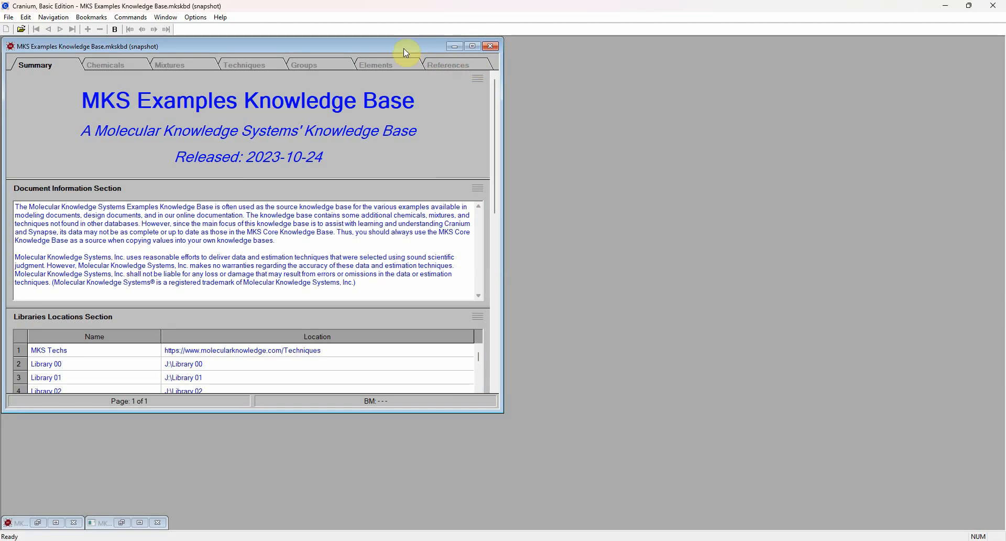
{"action": "left_click_drag", "start_coordinate": [407, 53], "coordinate": [622, 103]}
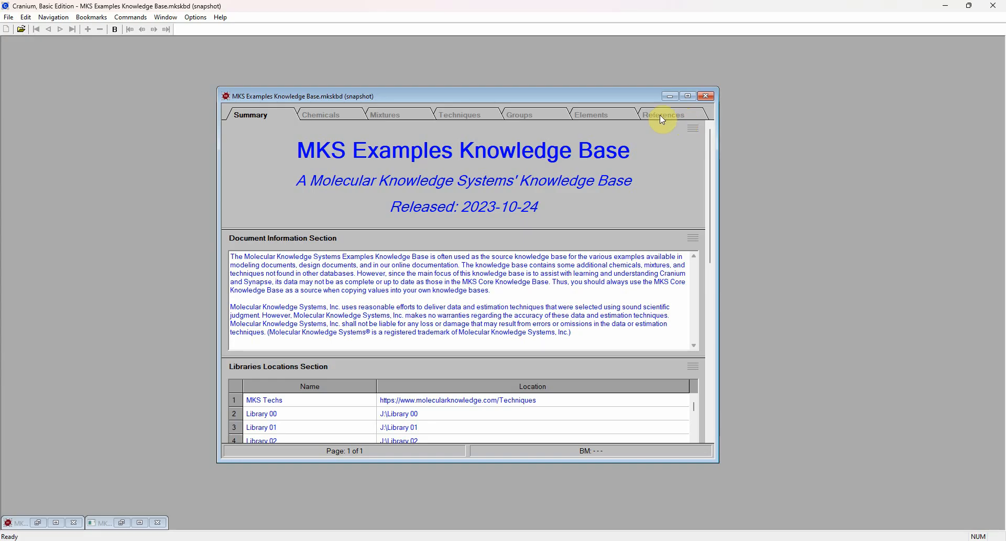
Step: Show the knowledge base's chemicals and page forward six records from the first chemical
{"action": "left_click", "coordinate": [354, 115]}
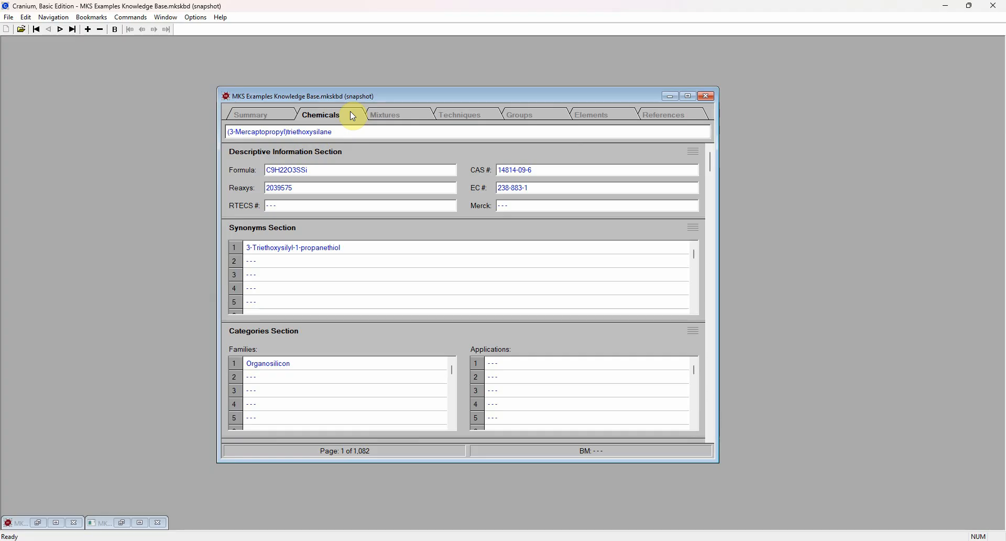
{"action": "left_click", "coordinate": [60, 29]}
{"action": "left_click", "coordinate": [60, 30]}
{"action": "left_click", "coordinate": [60, 29]}
{"action": "left_click", "coordinate": [60, 29]}
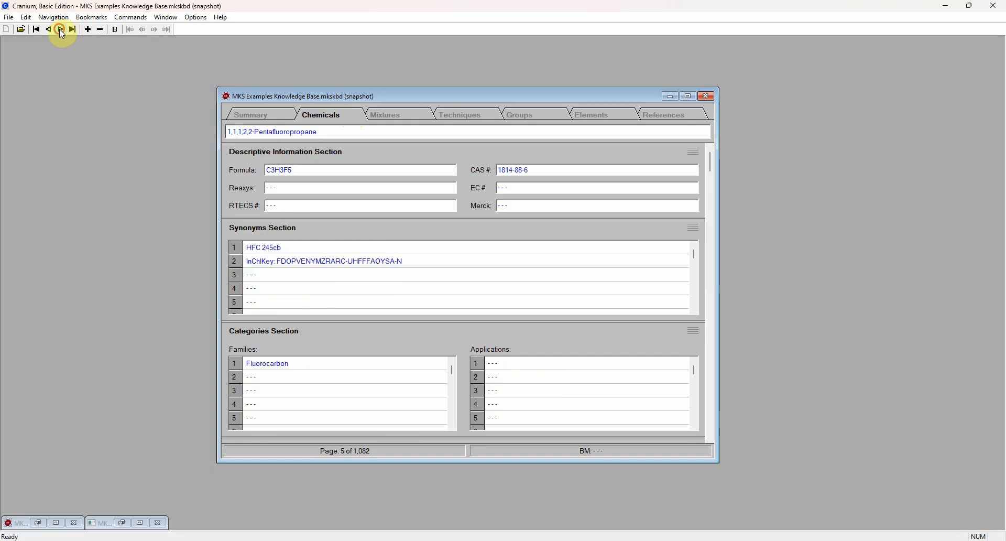
{"action": "left_click", "coordinate": [60, 29]}
{"action": "left_click", "coordinate": [60, 30]}
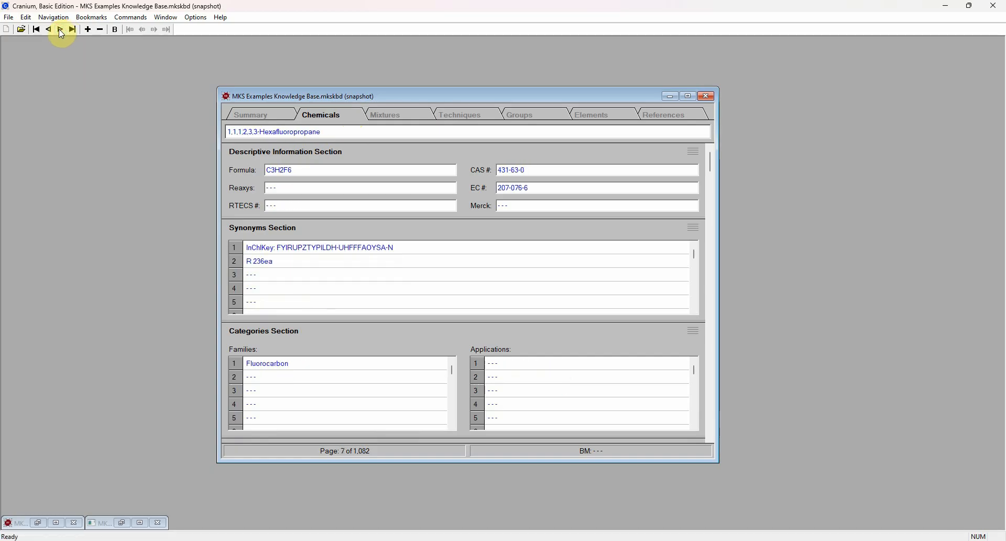
Step: Page back two chemicals, return to the first record and jump to the last one
{"action": "left_click", "coordinate": [51, 30]}
{"action": "left_click", "coordinate": [52, 29]}
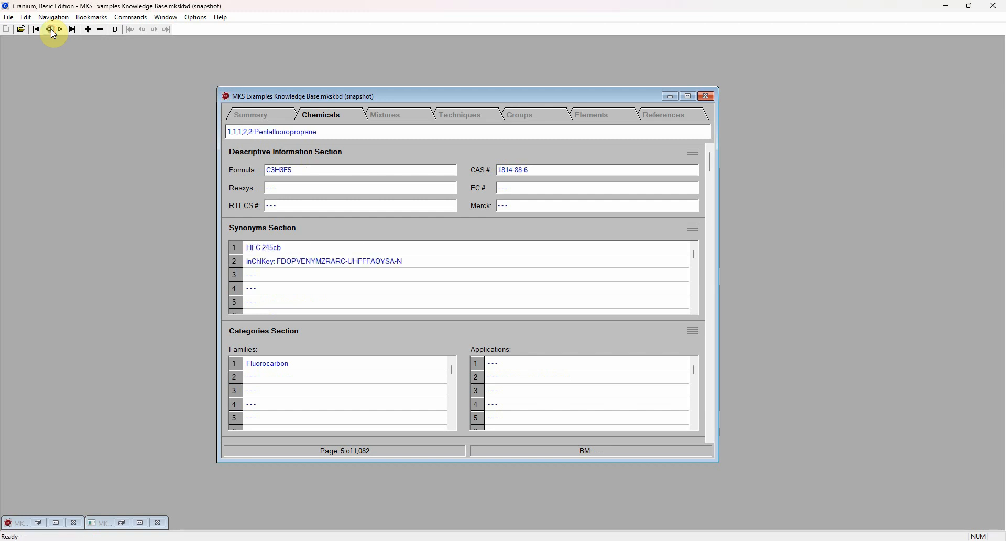
{"action": "left_click", "coordinate": [40, 30]}
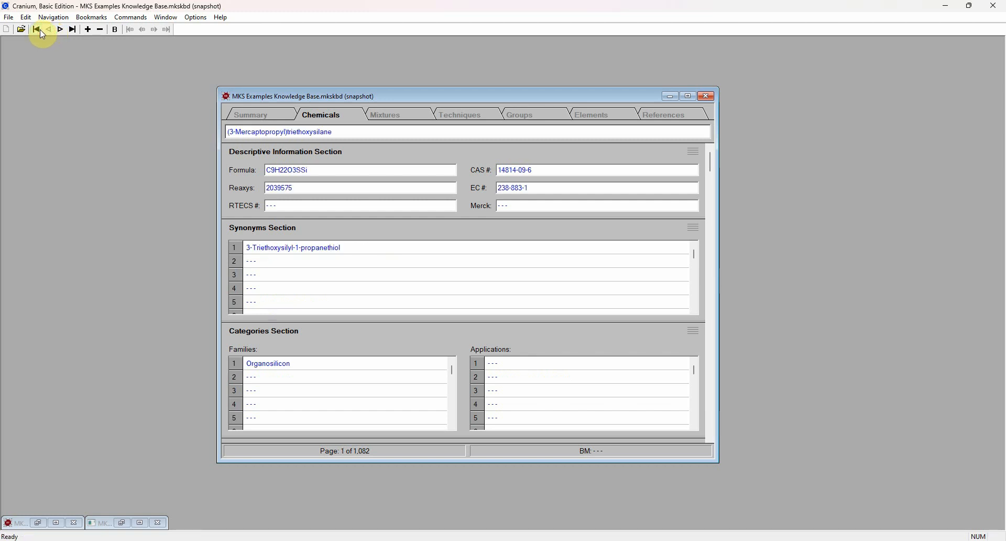
{"action": "left_click", "coordinate": [73, 30]}
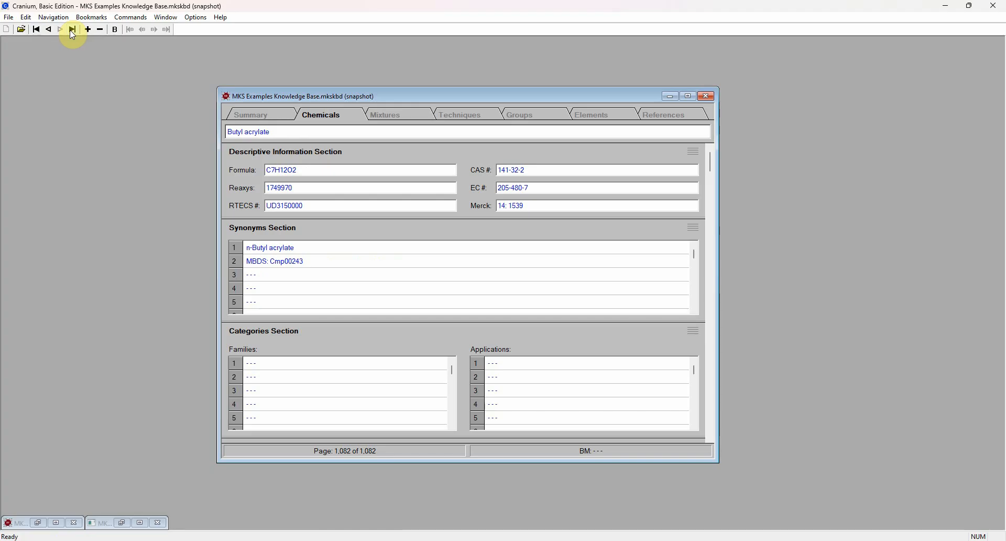
Step: Go to the 1-Propanol chemical by filtering the identifiers with the substring "propanol"
{"action": "left_click", "coordinate": [54, 17]}
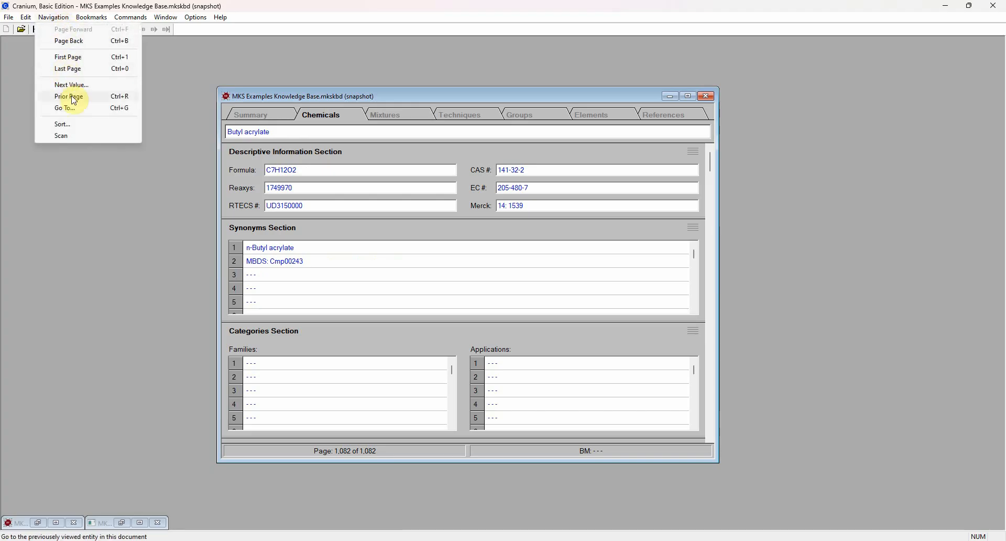
{"action": "left_click", "coordinate": [74, 108]}
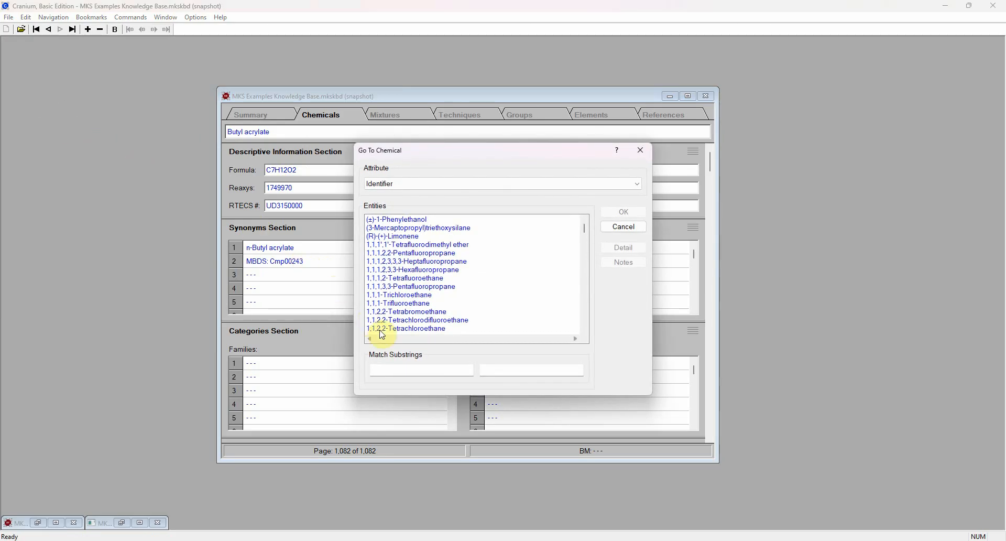
{"action": "left_click", "coordinate": [411, 371]}
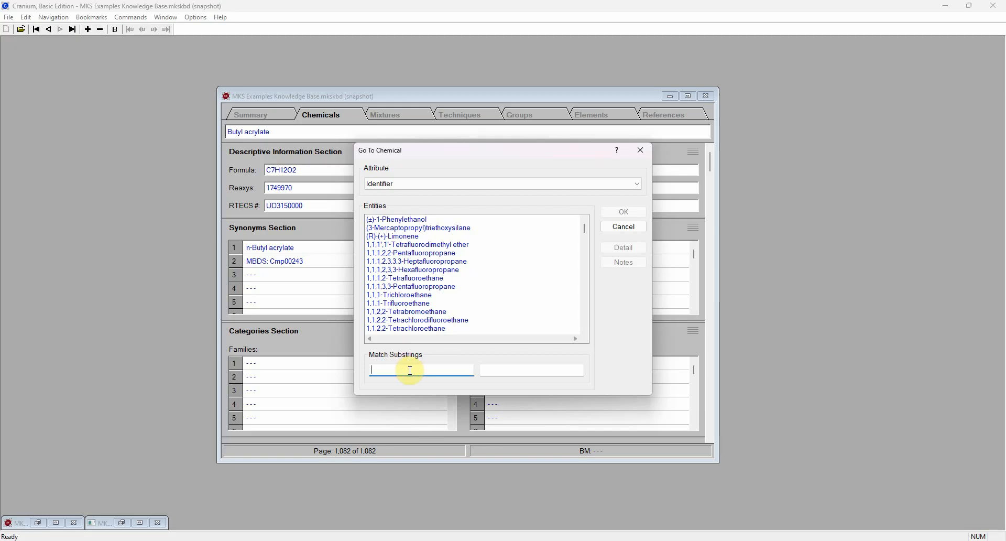
{"action": "type", "text": "propanol"}
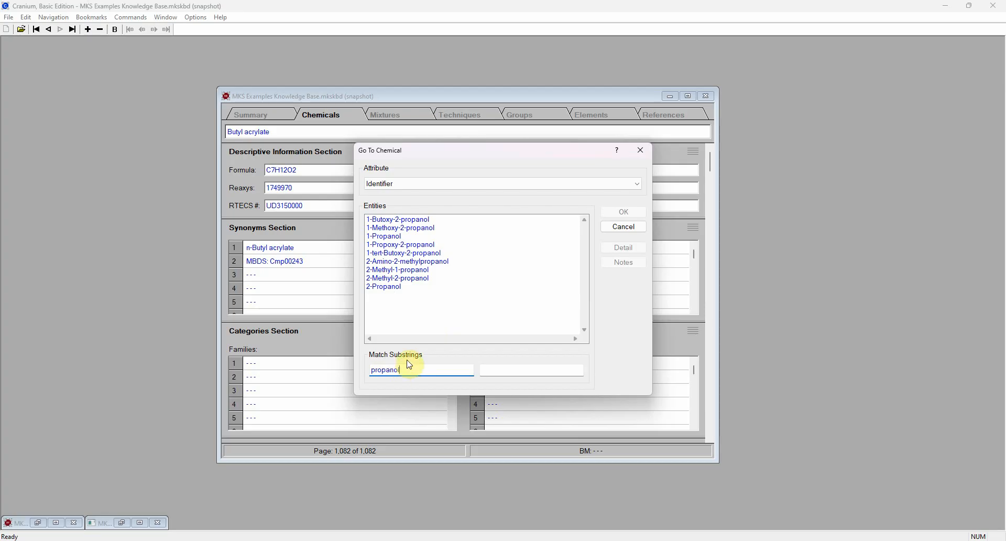
{"action": "left_click", "coordinate": [400, 237]}
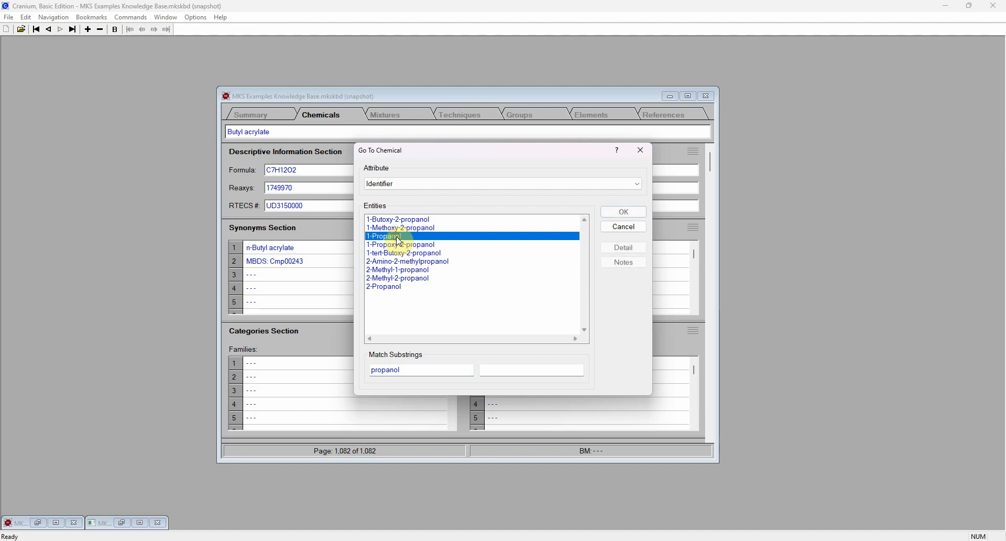
{"action": "left_click", "coordinate": [629, 218]}
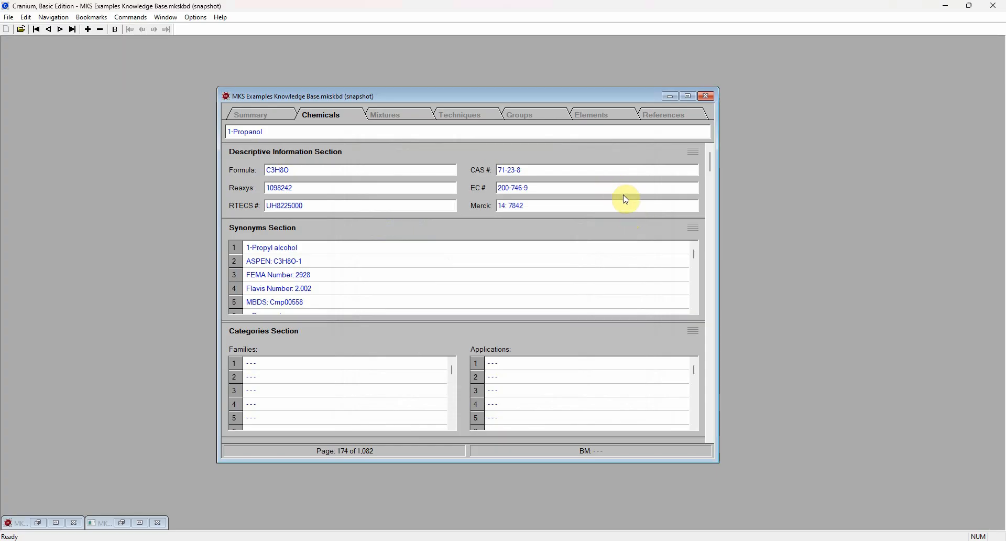
Step: Look through 1-Propanol's structure and property sections down to the temperature-dependent data, and return to the start of the record
{"action": "left_click", "coordinate": [712, 286]}
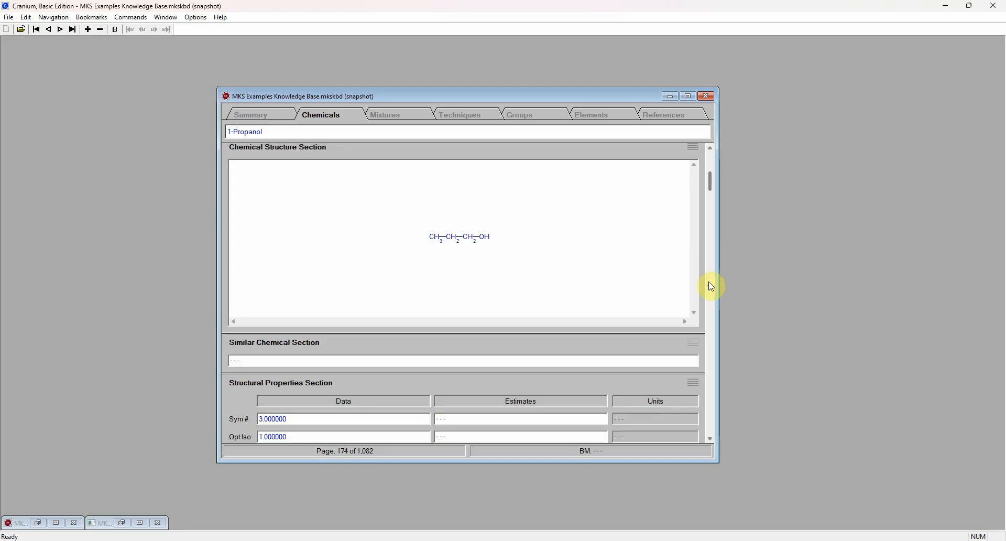
{"action": "left_click", "coordinate": [712, 286]}
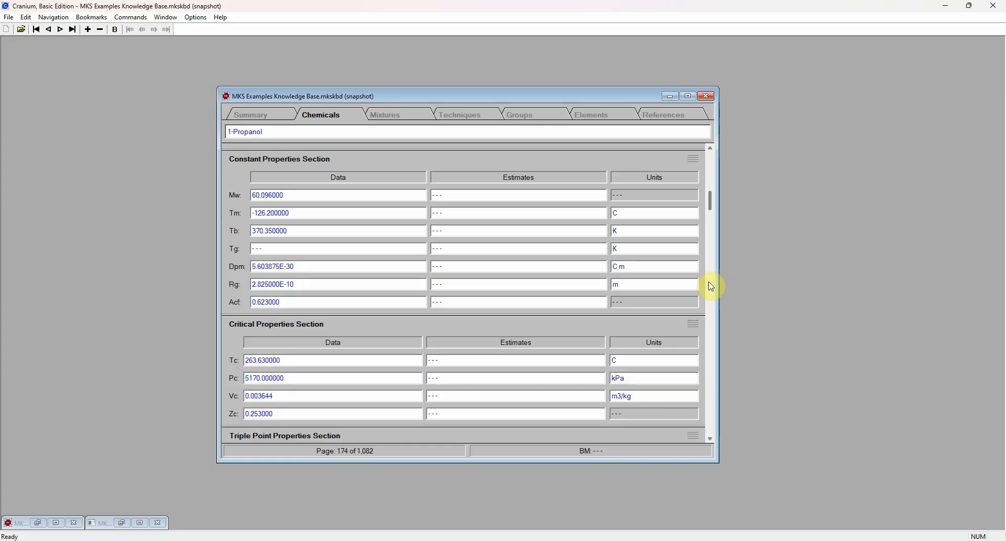
{"action": "left_click", "coordinate": [712, 286]}
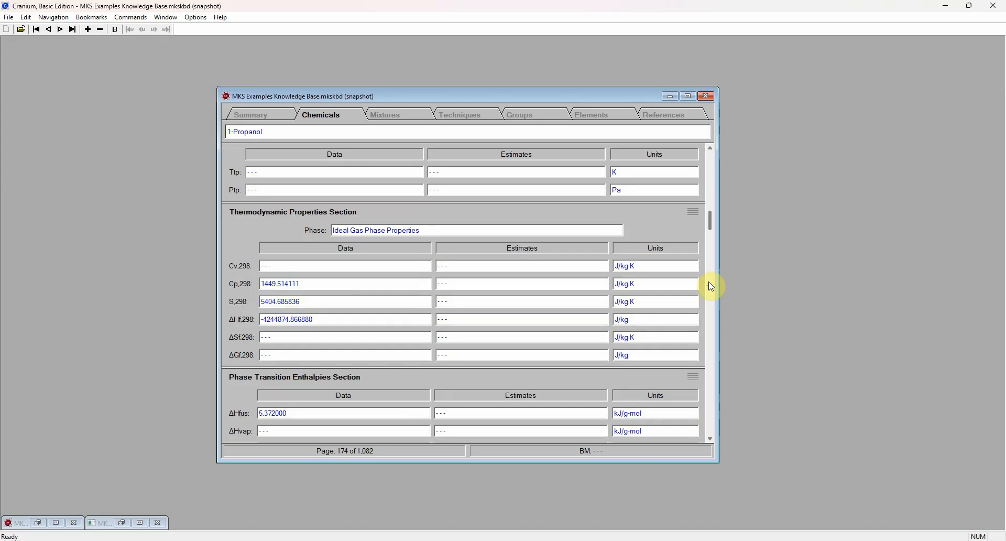
{"action": "left_click", "coordinate": [712, 285]}
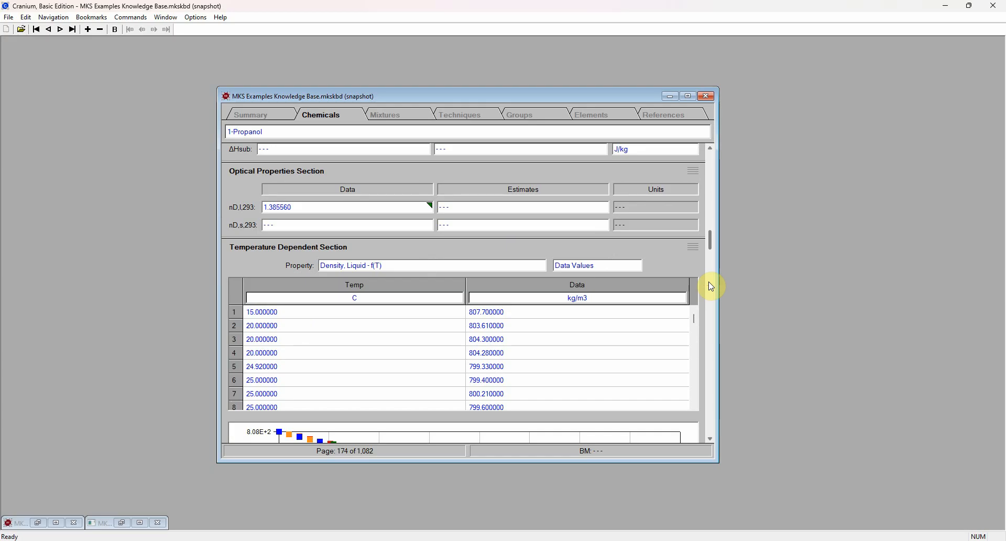
{"action": "left_click", "coordinate": [711, 246]}
{"action": "left_click_drag", "start_coordinate": [709, 244], "coordinate": [720, 159]}
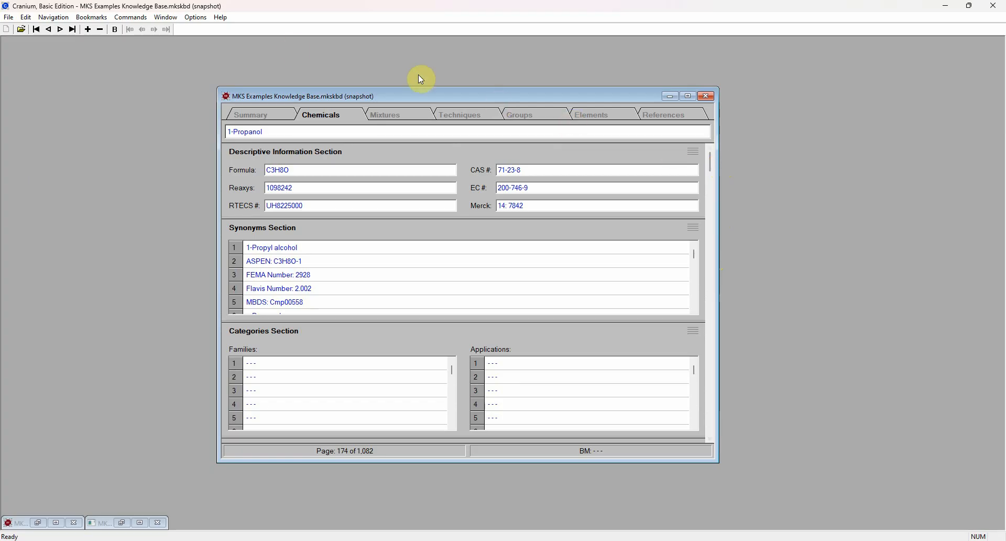
Step: Compute estimates for all properties of 1-Propanol, leaving Missing Values Only off, and save the results
{"action": "left_click", "coordinate": [138, 18]}
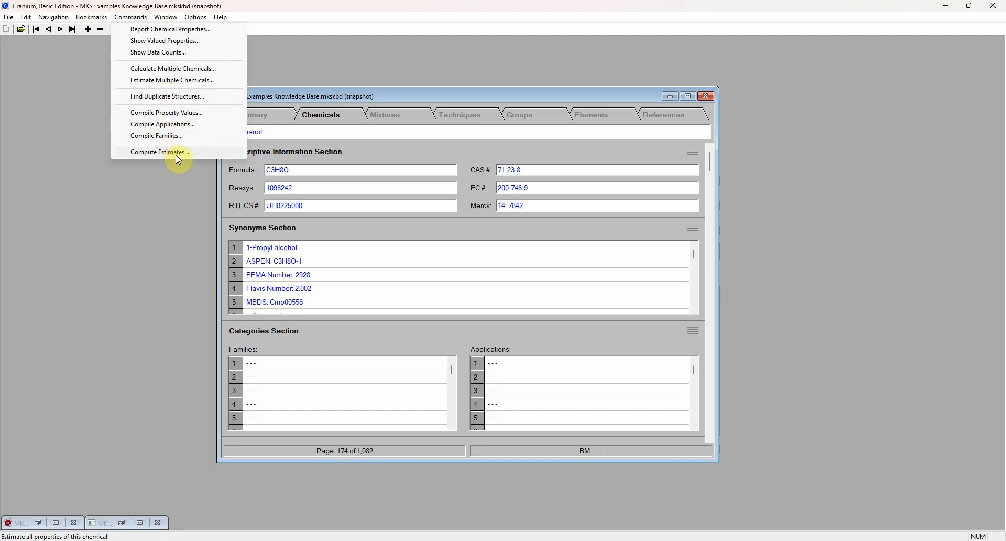
{"action": "left_click", "coordinate": [177, 153]}
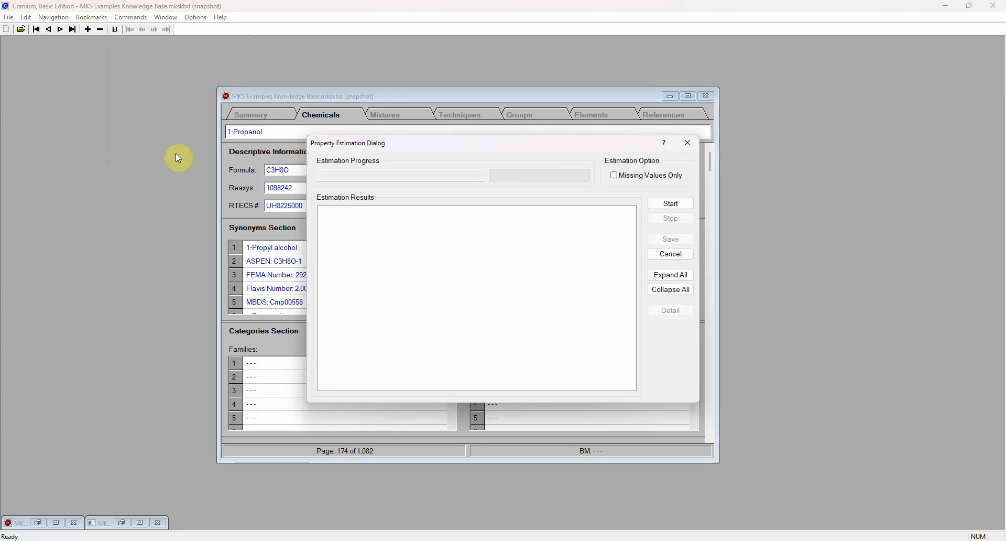
{"action": "left_click", "coordinate": [663, 208]}
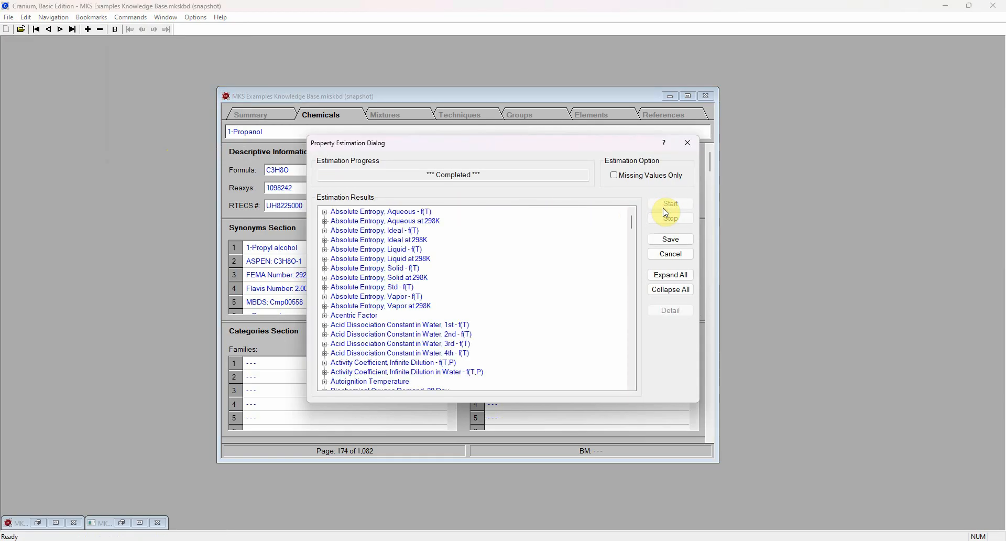
{"action": "left_click", "coordinate": [671, 239]}
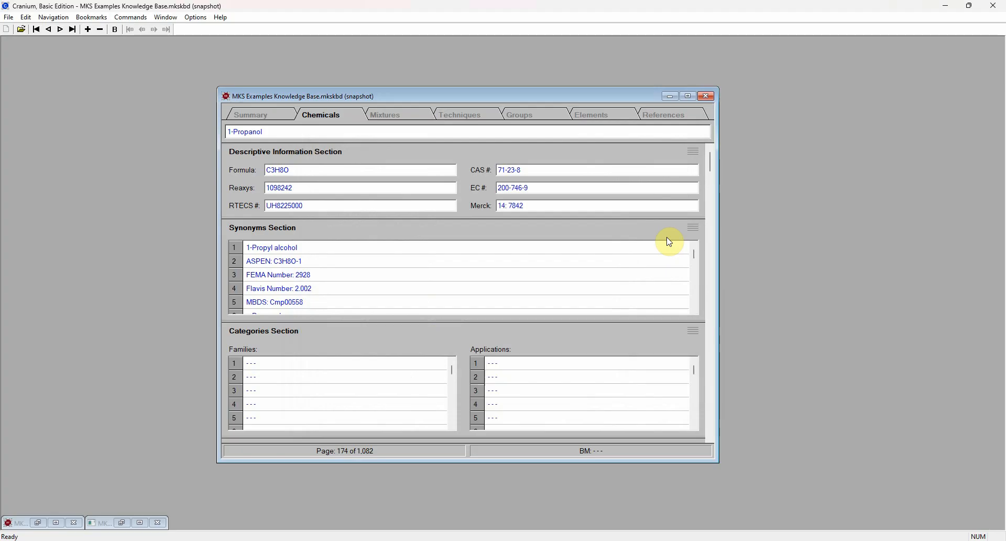
Step: Compare the estimates with the data values in 1-Propanol's constant, critical, thermodynamic, phase transition and optical property sections
{"action": "left_click", "coordinate": [712, 250]}
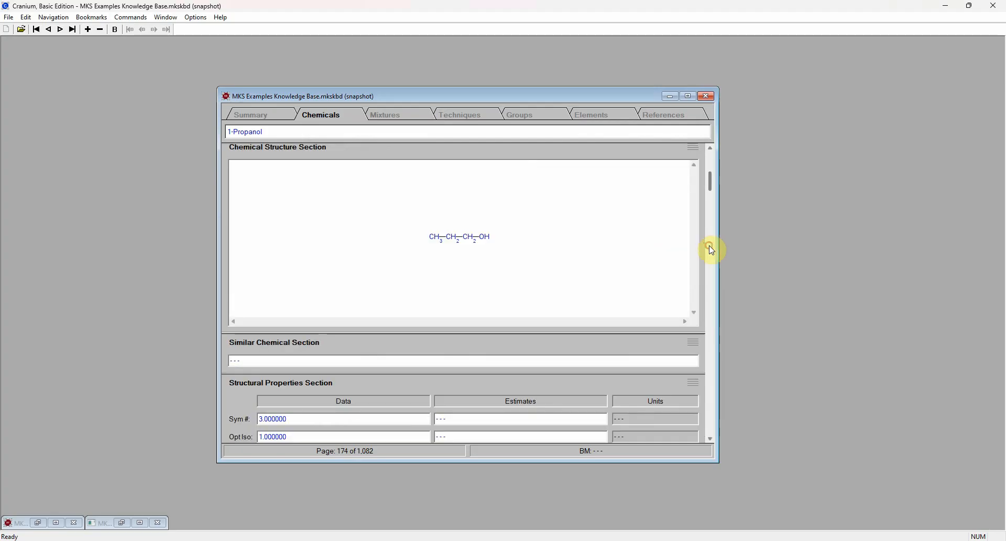
{"action": "left_click", "coordinate": [712, 250]}
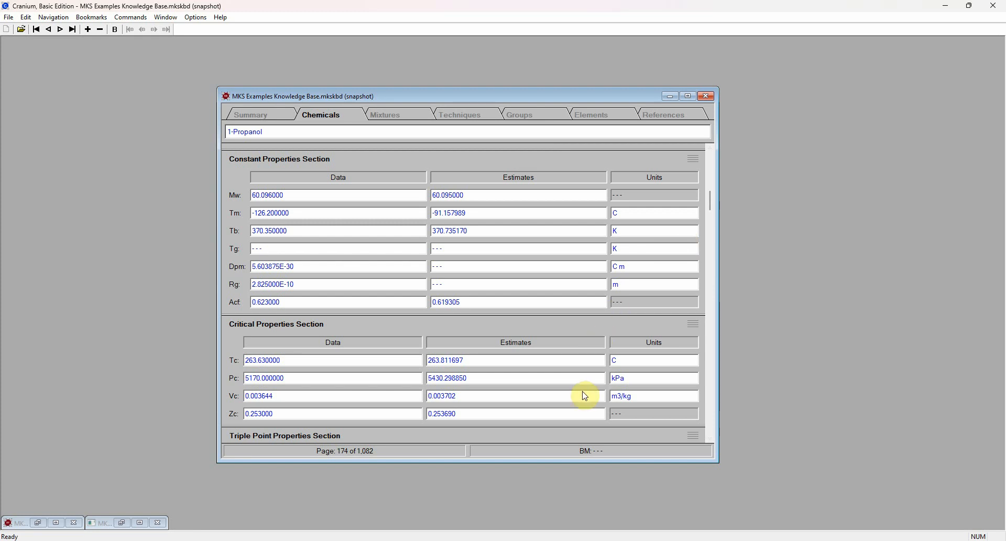
{"action": "left_click", "coordinate": [712, 412]}
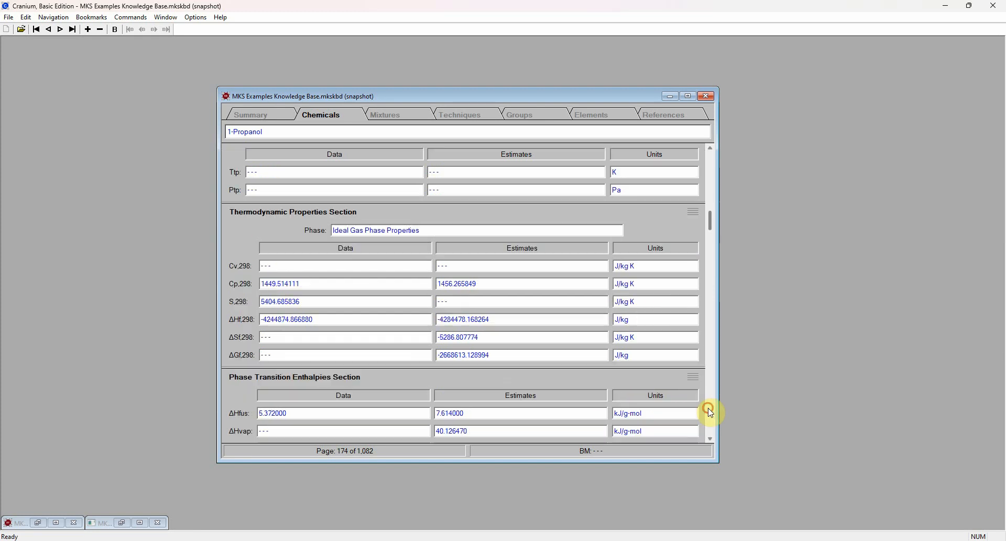
{"action": "left_click", "coordinate": [711, 413]}
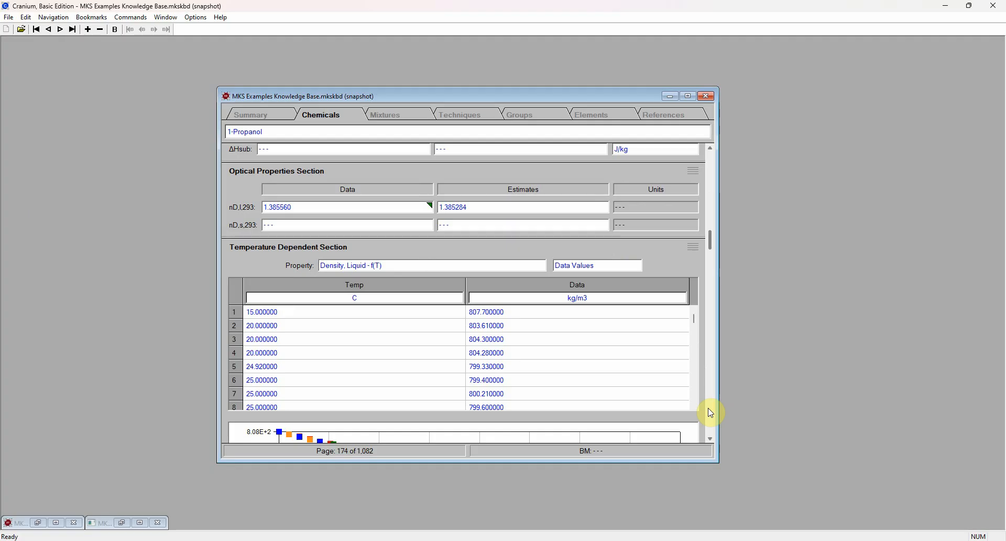
Step: Set the Temperature Dependent Section to show Vapor Pressure, Liquid - f(T) with the Estimates values type
{"action": "scroll", "coordinate": [711, 246], "scroll_direction": "down", "scroll_amount": 3}
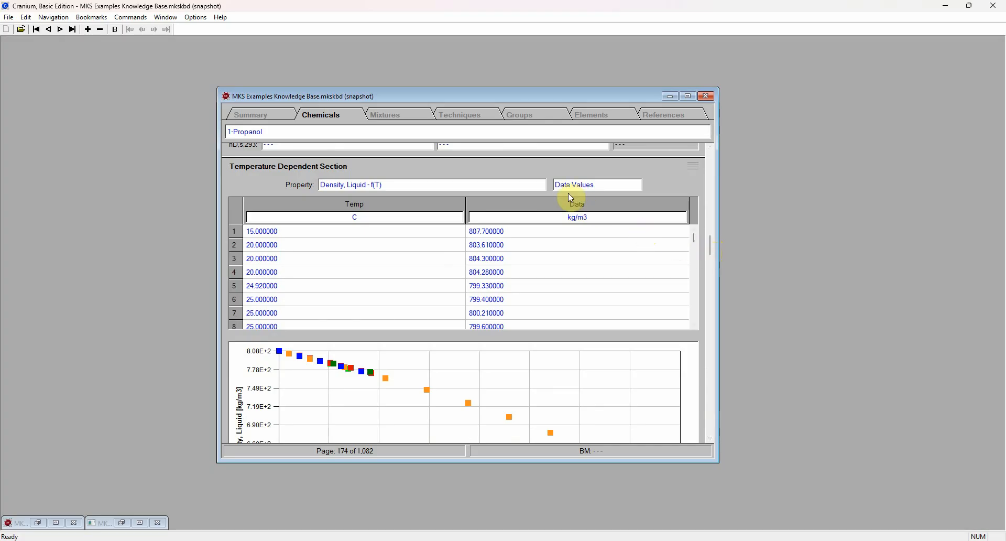
{"action": "left_click", "coordinate": [541, 191]}
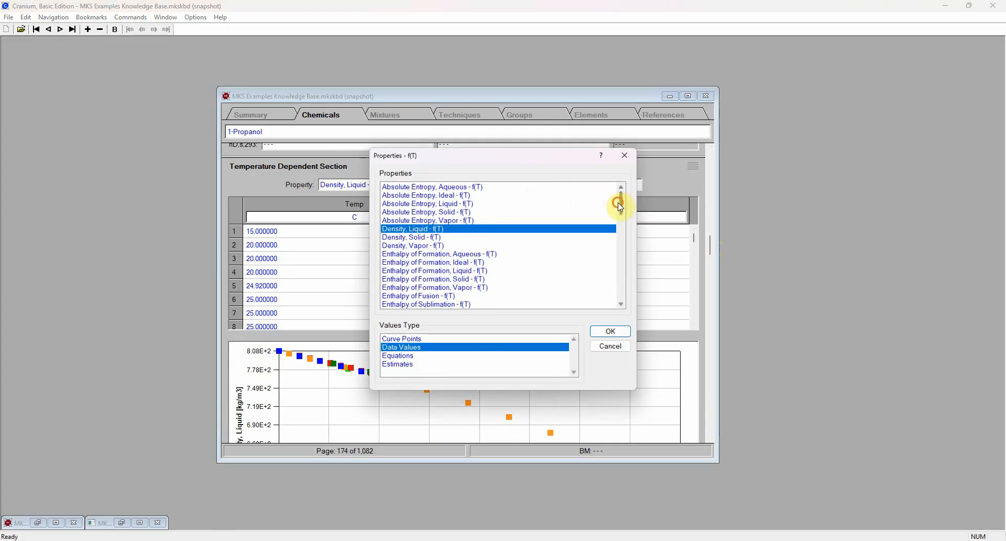
{"action": "left_click_drag", "start_coordinate": [619, 202], "coordinate": [636, 297]}
{"action": "left_click", "coordinate": [495, 283]}
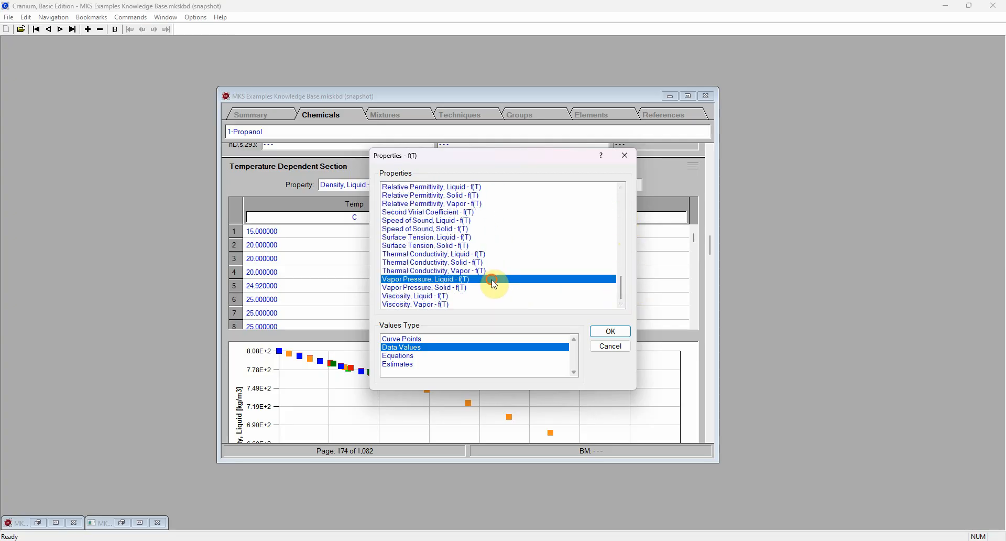
{"action": "left_click", "coordinate": [412, 367]}
{"action": "left_click", "coordinate": [611, 333]}
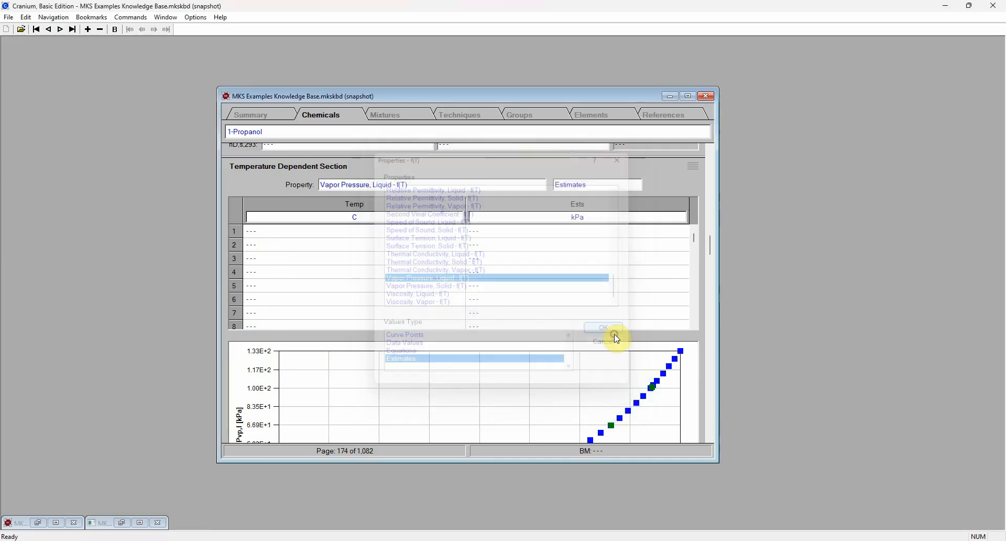
Step: Use C as the temperature unit and enter 0 C in the first row of the liquid vapor pressure estimates
{"action": "left_click", "coordinate": [416, 218]}
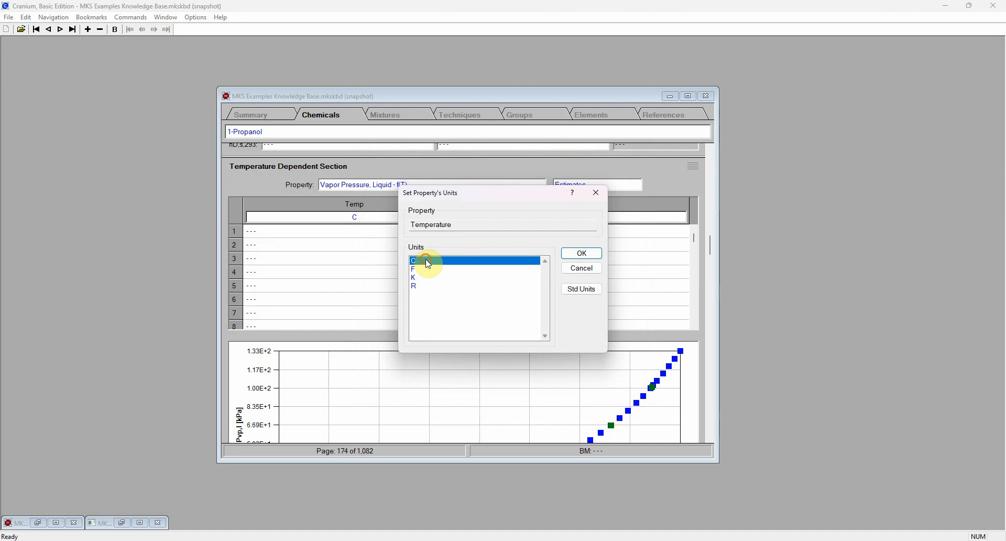
{"action": "left_click", "coordinate": [573, 254]}
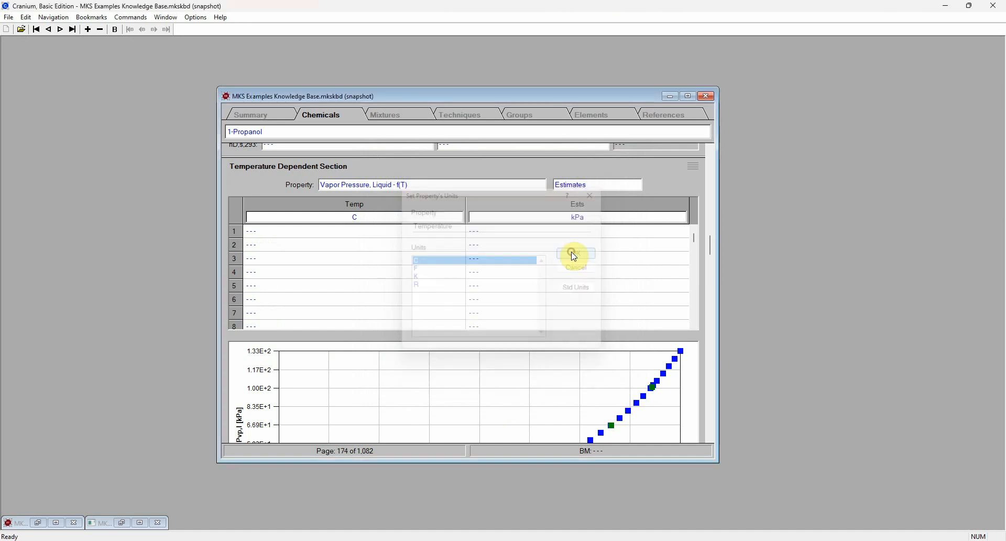
{"action": "double_click", "coordinate": [473, 265]}
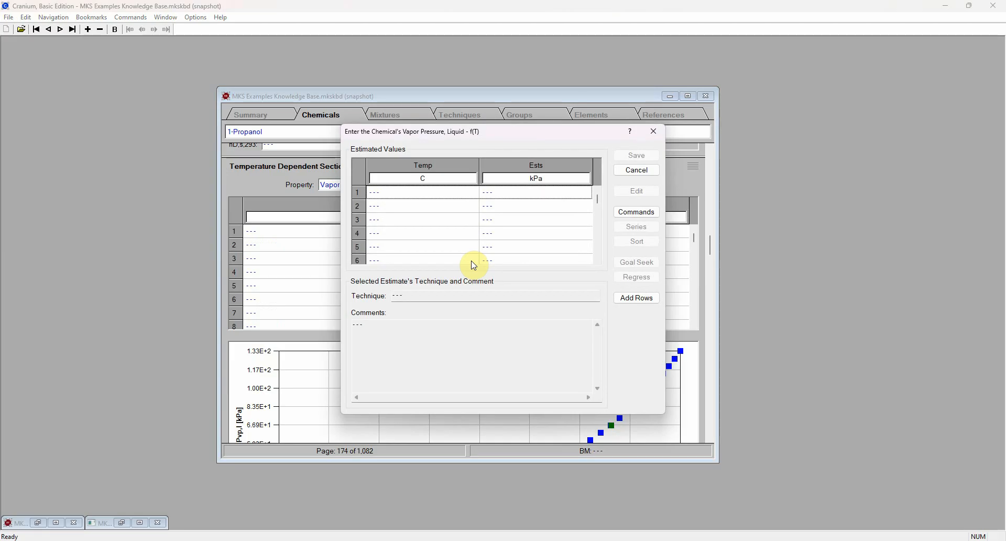
{"action": "double_click", "coordinate": [431, 200]}
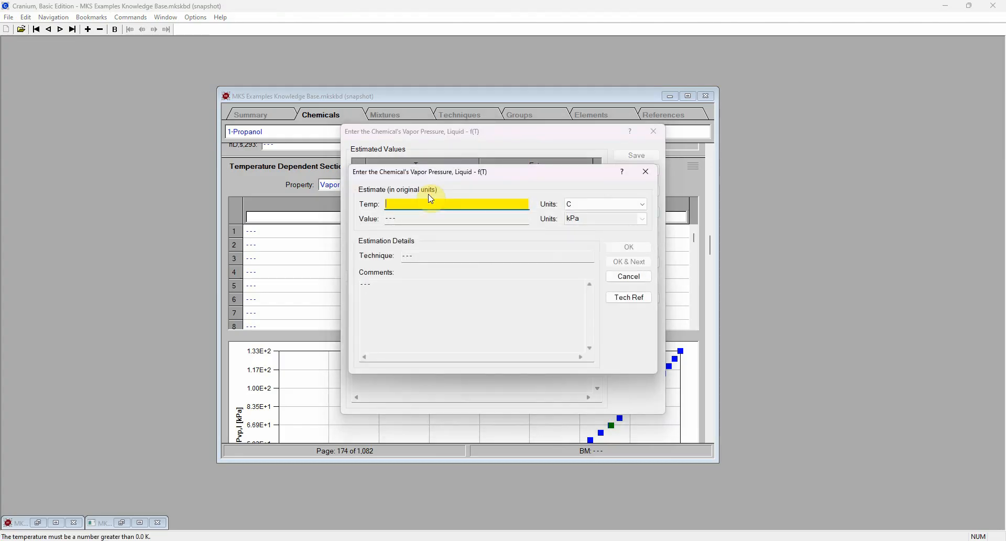
{"action": "type", "text": "0"}
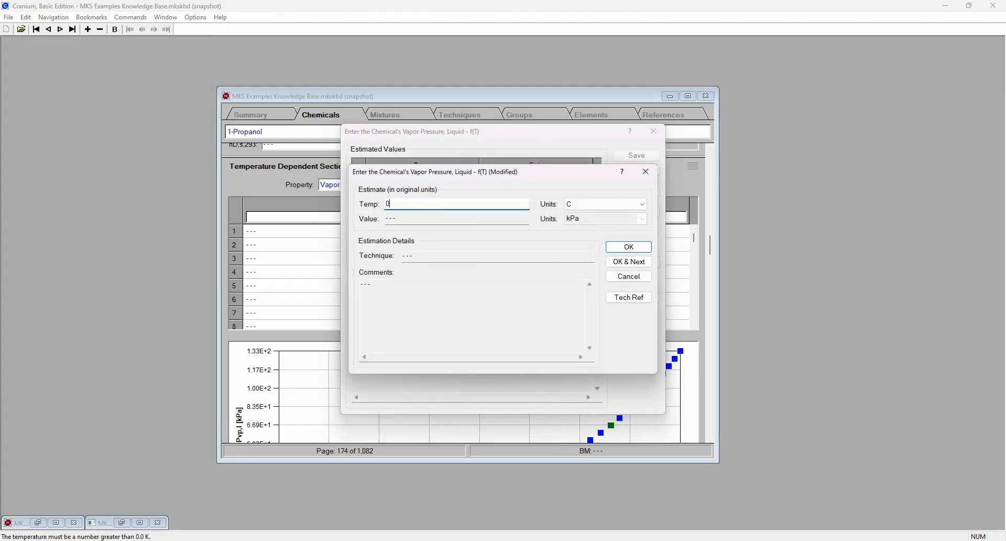
{"action": "left_click", "coordinate": [625, 247]}
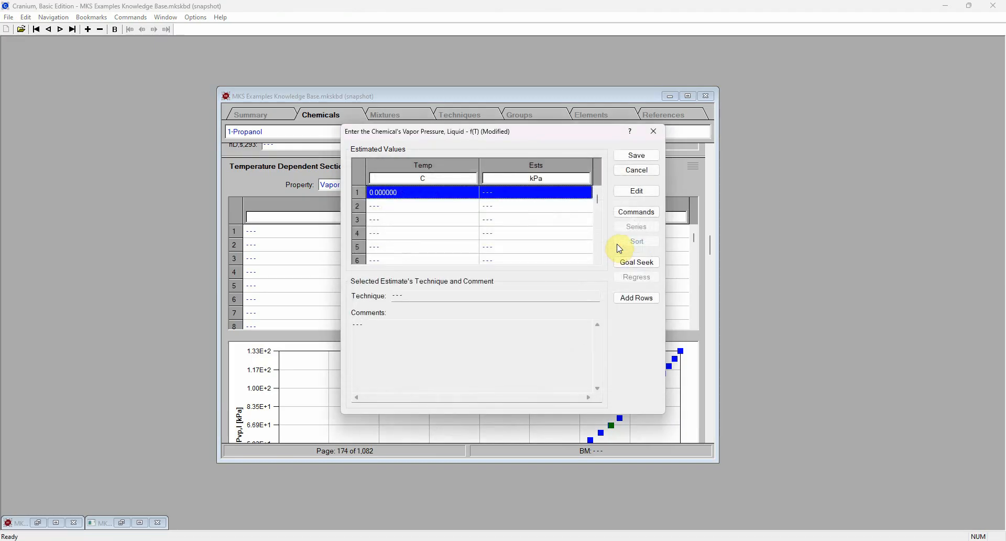
Step: Fill rows 2 to 25 with a temperature series starting at 10 C and ending at 100 C, and save the estimate variables
{"action": "left_click", "coordinate": [553, 208]}
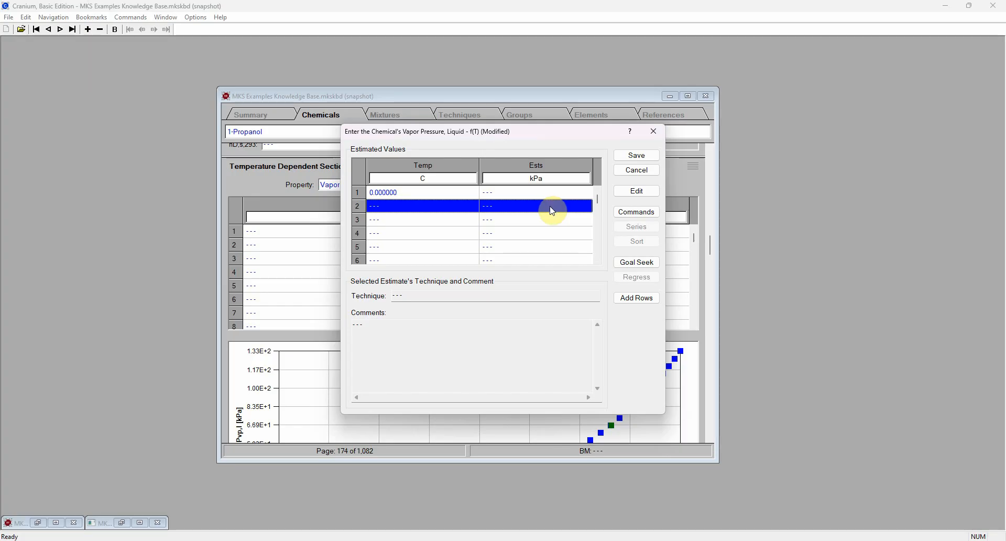
{"action": "left_click_drag", "start_coordinate": [553, 208], "coordinate": [547, 280]}
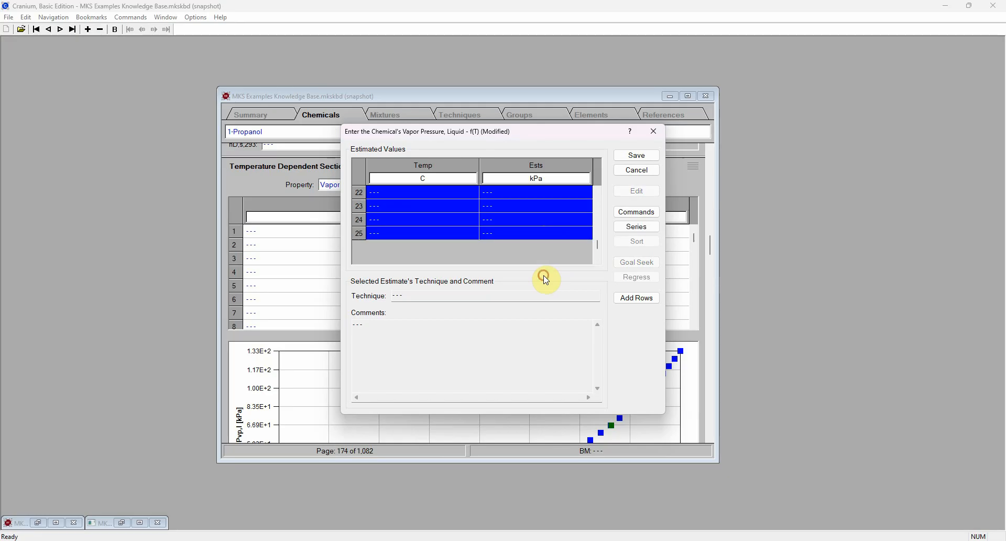
{"action": "left_click", "coordinate": [636, 228]}
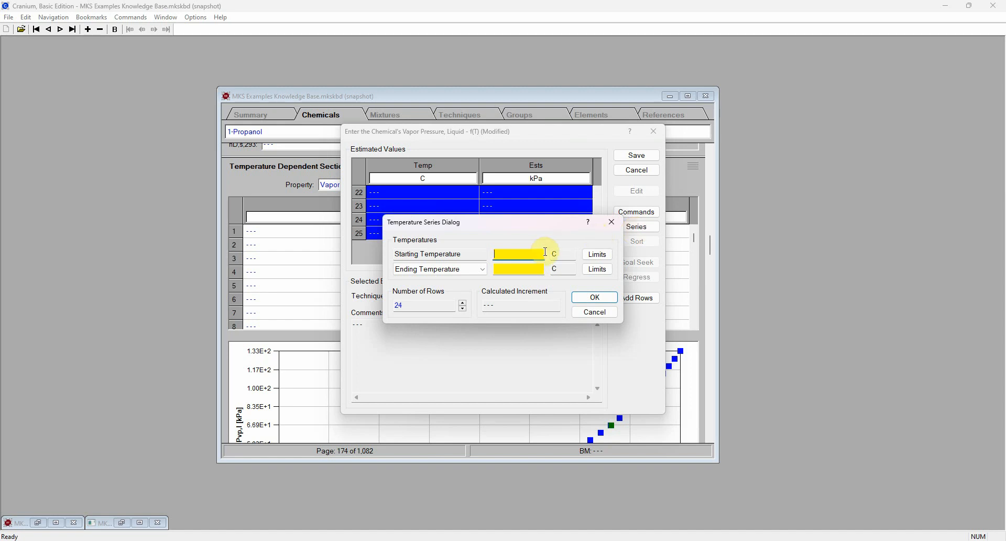
{"action": "left_click", "coordinate": [518, 255]}
{"action": "type", "text": "1"}
{"action": "key", "text": "Tab"}
{"action": "key", "text": "Tab"}
{"action": "key", "text": "Tab"}
{"action": "type", "text": "100"}
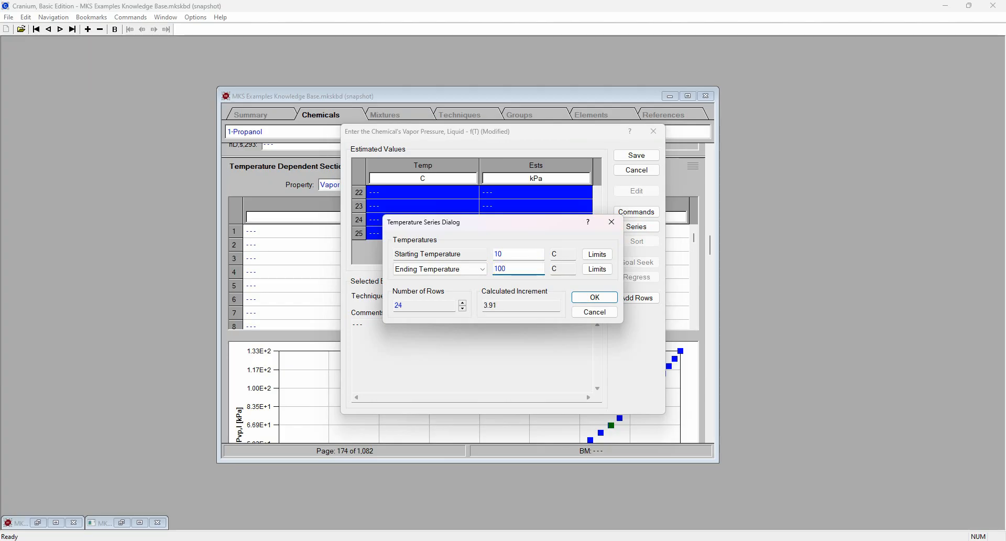
{"action": "left_click", "coordinate": [582, 297]}
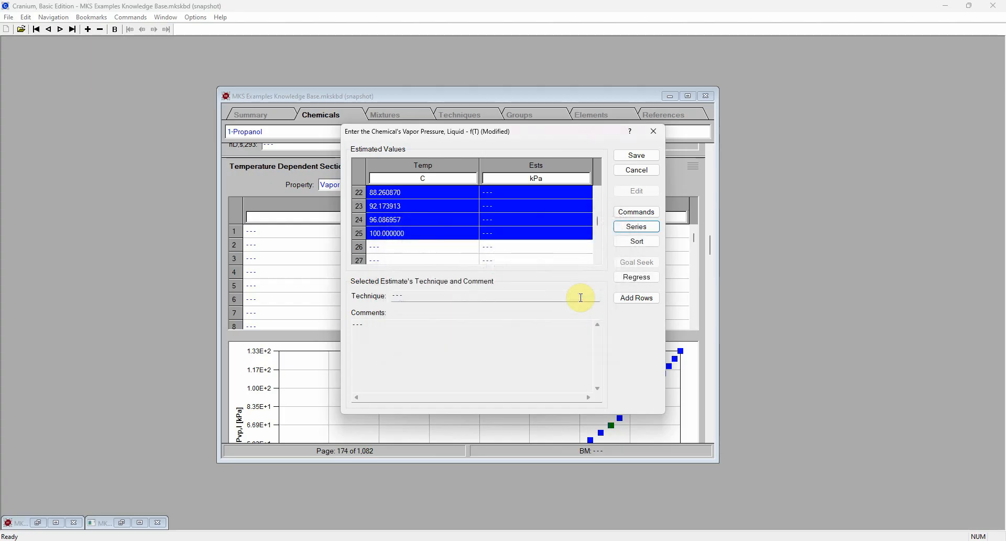
{"action": "left_click", "coordinate": [634, 157]}
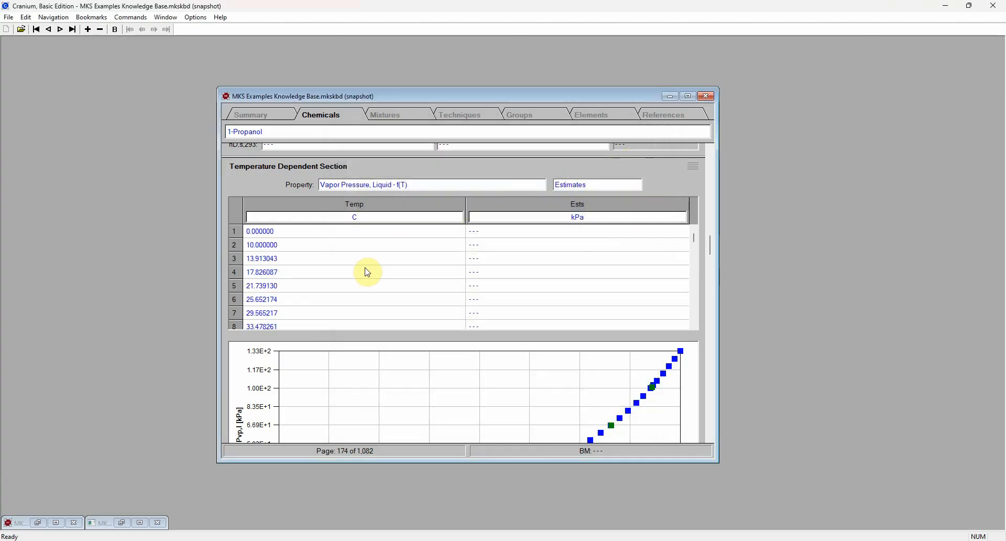
Step: Compute the liquid vapor pressure estimates for all entered temperatures, leaving Missing Values Only off, and save the results
{"action": "scroll", "coordinate": [367, 278], "scroll_direction": "down", "scroll_amount": 2}
{"action": "scroll", "coordinate": [369, 271], "scroll_direction": "down", "scroll_amount": 3}
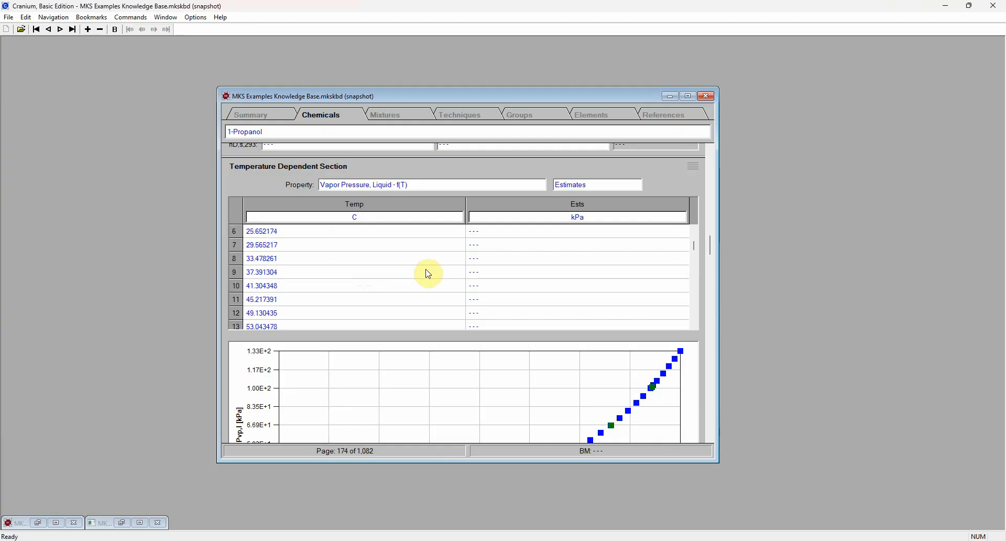
{"action": "right_click", "coordinate": [542, 286]}
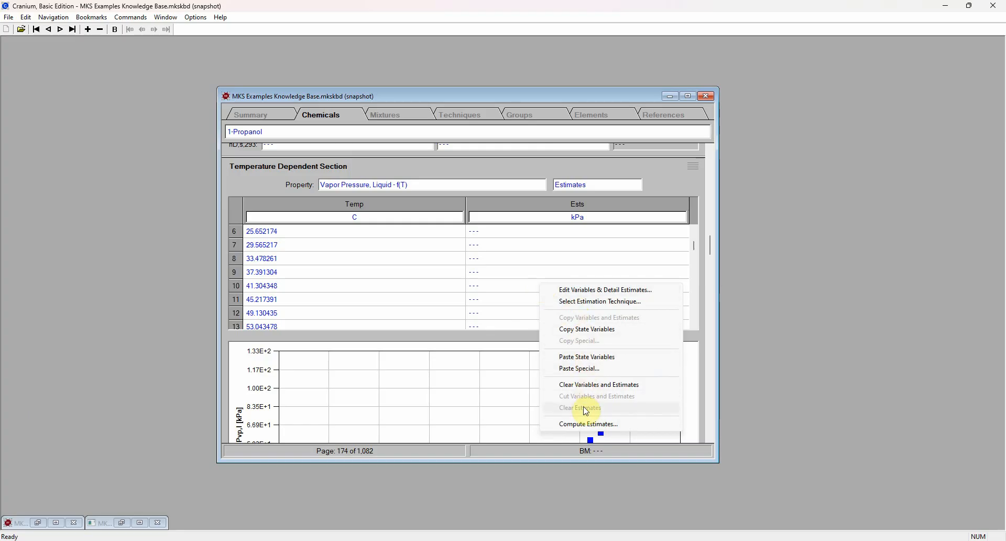
{"action": "left_click", "coordinate": [585, 424]}
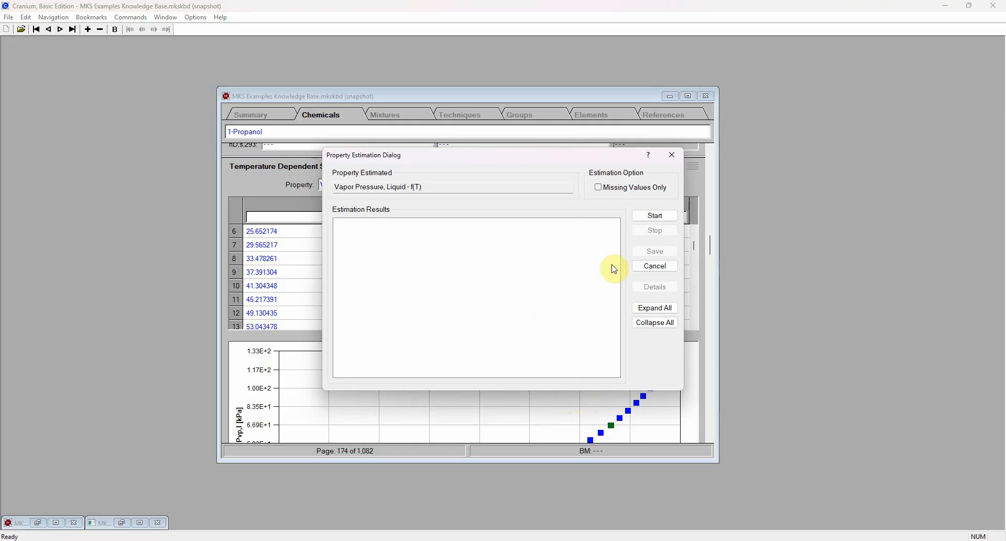
{"action": "left_click", "coordinate": [653, 216]}
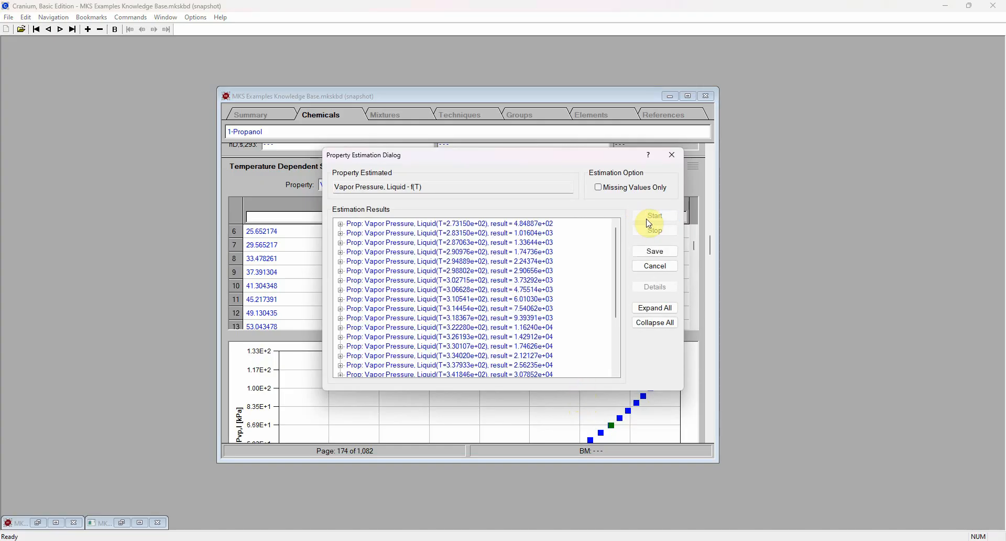
{"action": "left_click", "coordinate": [656, 252]}
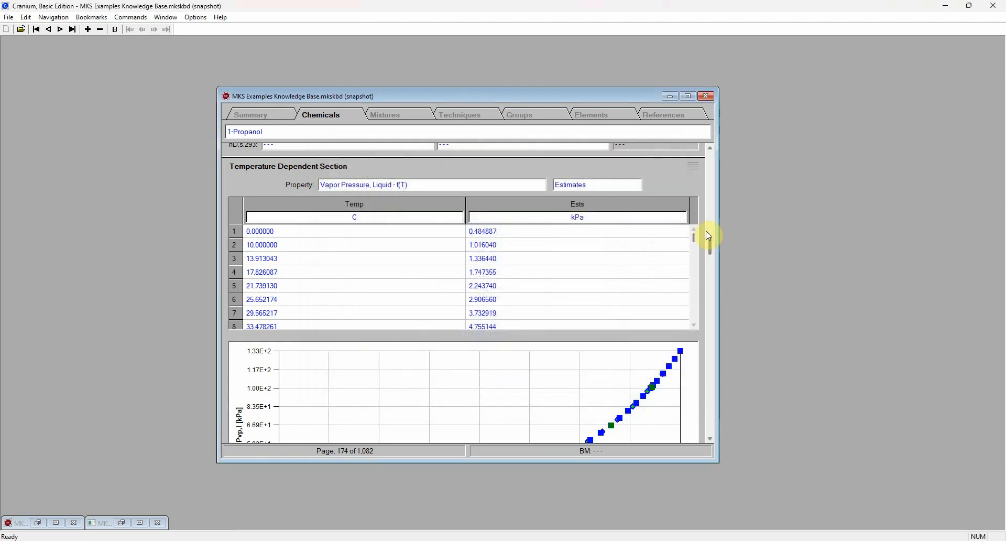
Step: Examine the liquid vapor pressure plot and its value details to see which references and techniques the symbols represent
{"action": "left_click_drag", "start_coordinate": [709, 243], "coordinate": [713, 255]}
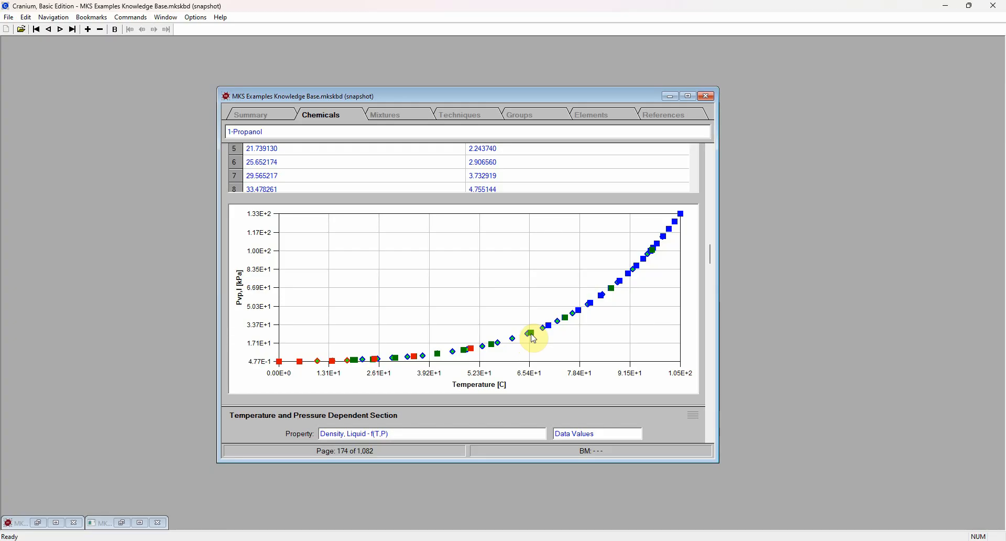
{"action": "double_click", "coordinate": [478, 309]}
{"action": "left_click_drag", "start_coordinate": [507, 171], "coordinate": [362, 131]}
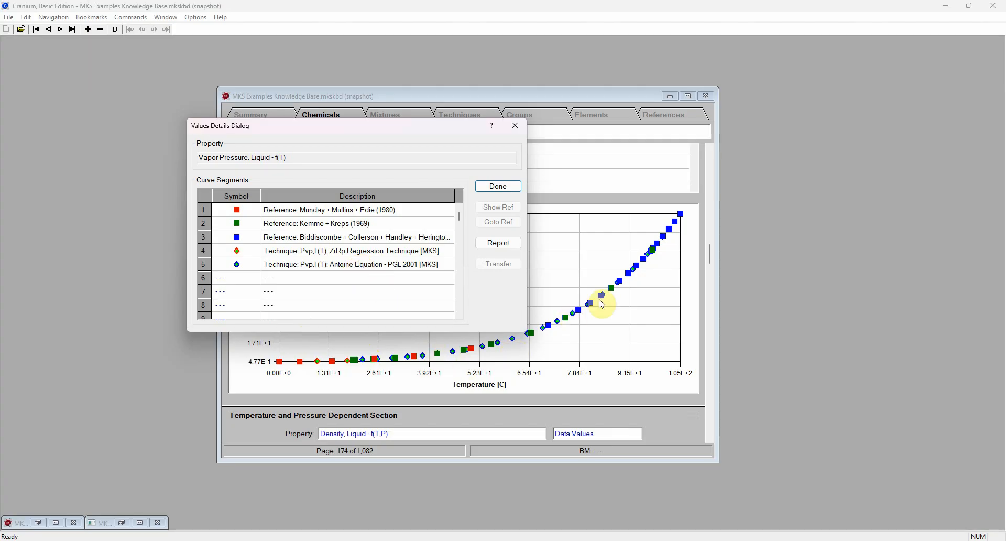
{"action": "left_click", "coordinate": [499, 188]}
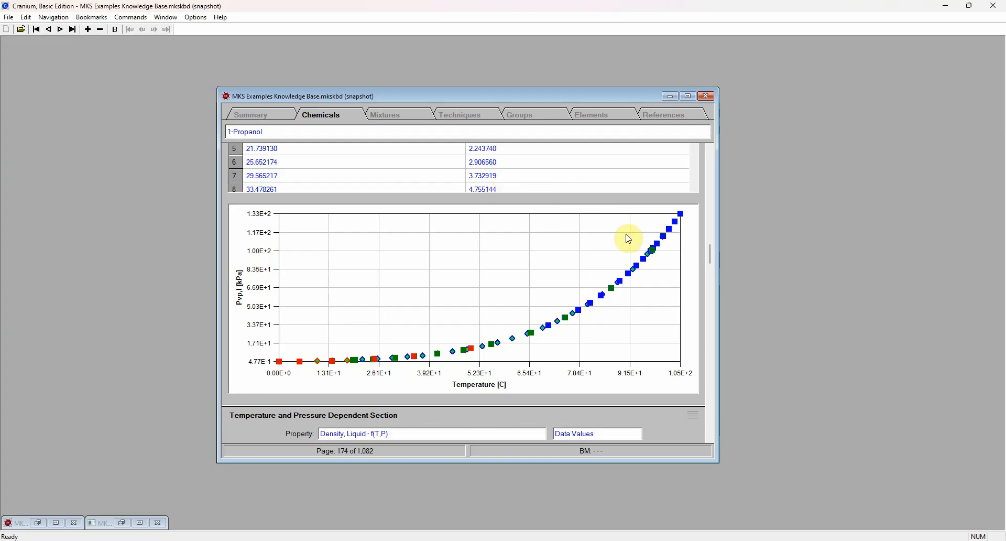
Step: Set the liquid vapor pressure estimation to Manual Mode with the Lee + Kesler Equation technique
{"action": "left_click_drag", "start_coordinate": [708, 253], "coordinate": [711, 247]}
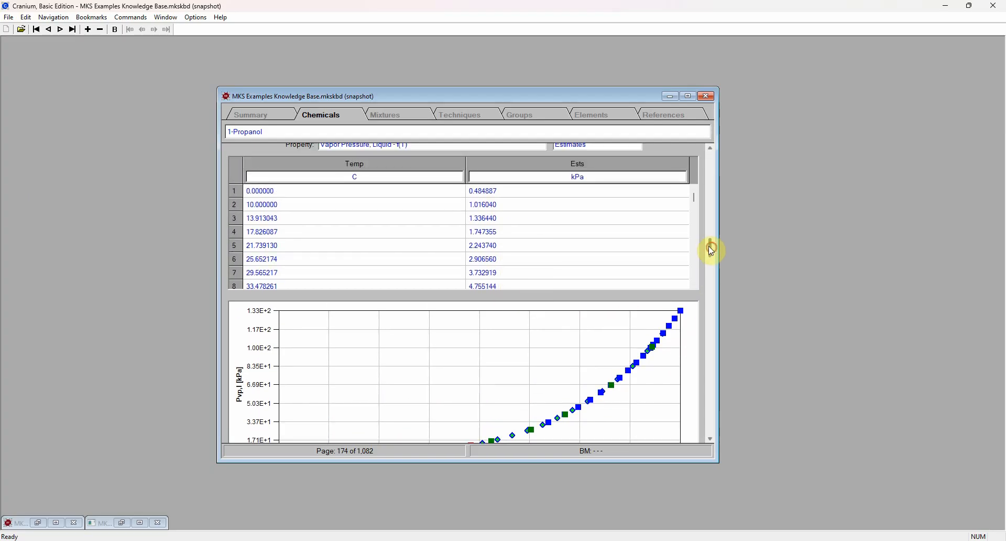
{"action": "right_click", "coordinate": [551, 228]}
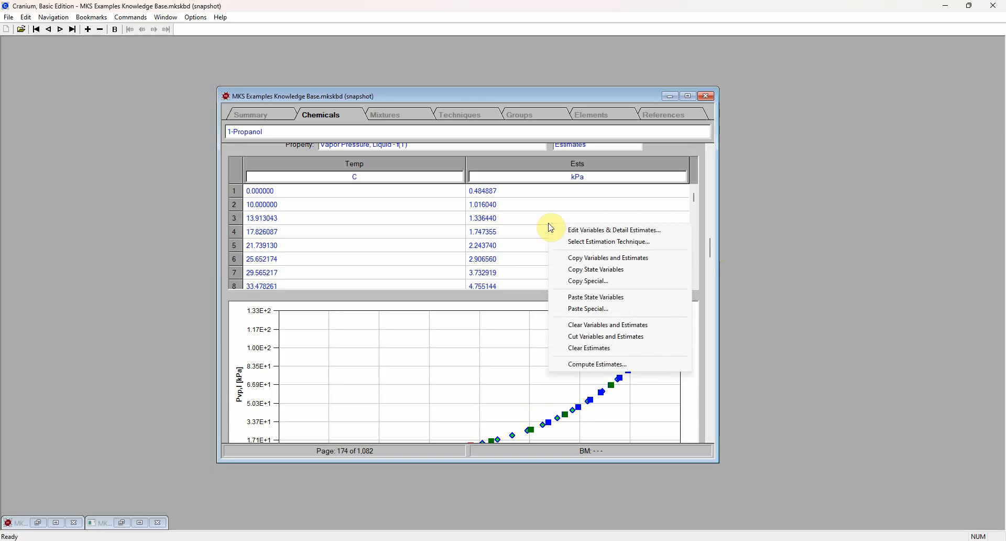
{"action": "left_click", "coordinate": [571, 242]}
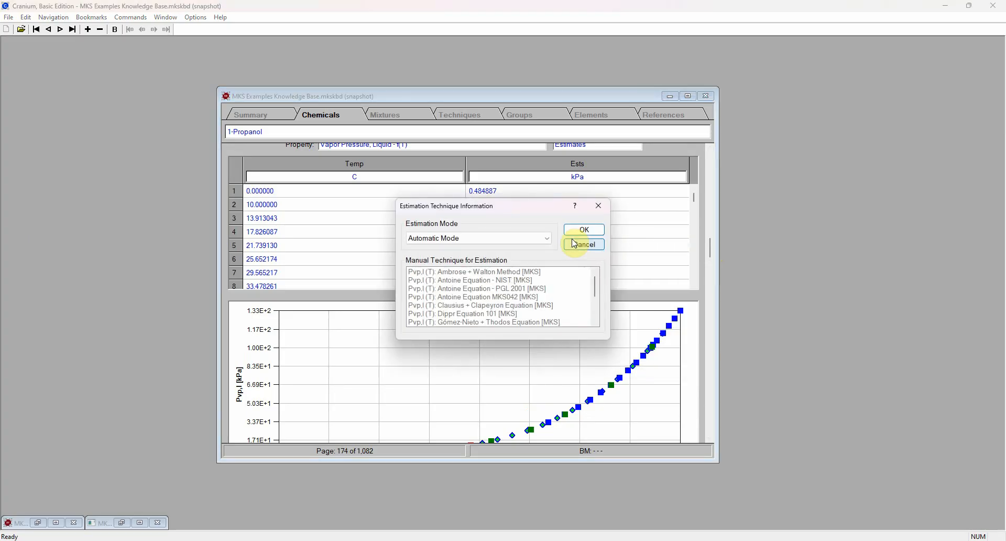
{"action": "left_click", "coordinate": [504, 239]}
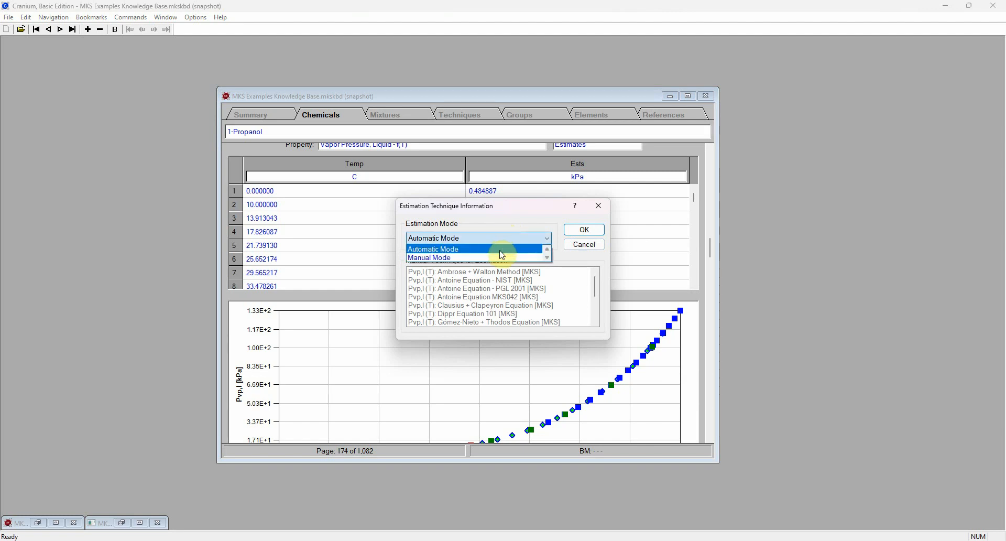
{"action": "left_click", "coordinate": [503, 258]}
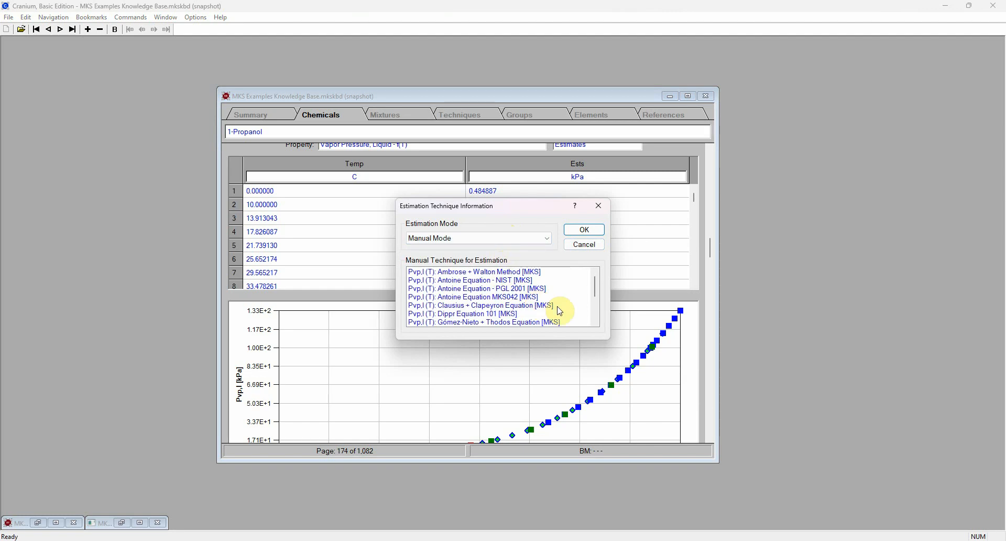
{"action": "scroll", "coordinate": [595, 320], "scroll_direction": "down", "scroll_amount": 3}
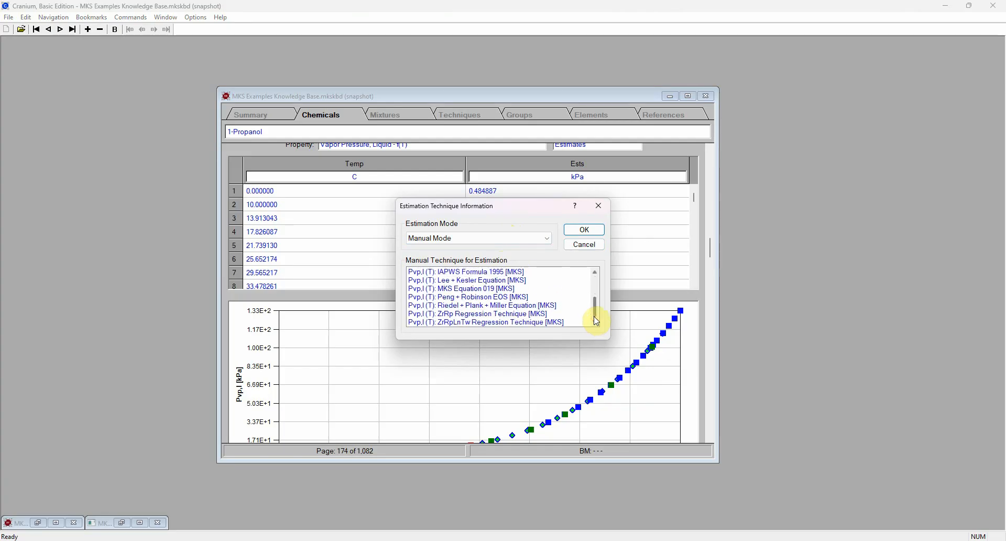
{"action": "left_click", "coordinate": [514, 281]}
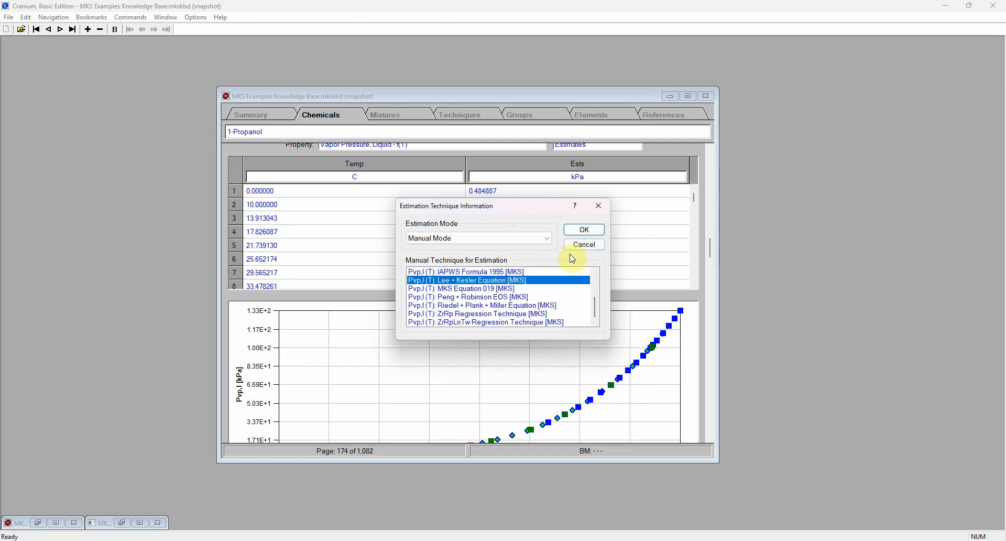
{"action": "left_click", "coordinate": [589, 232]}
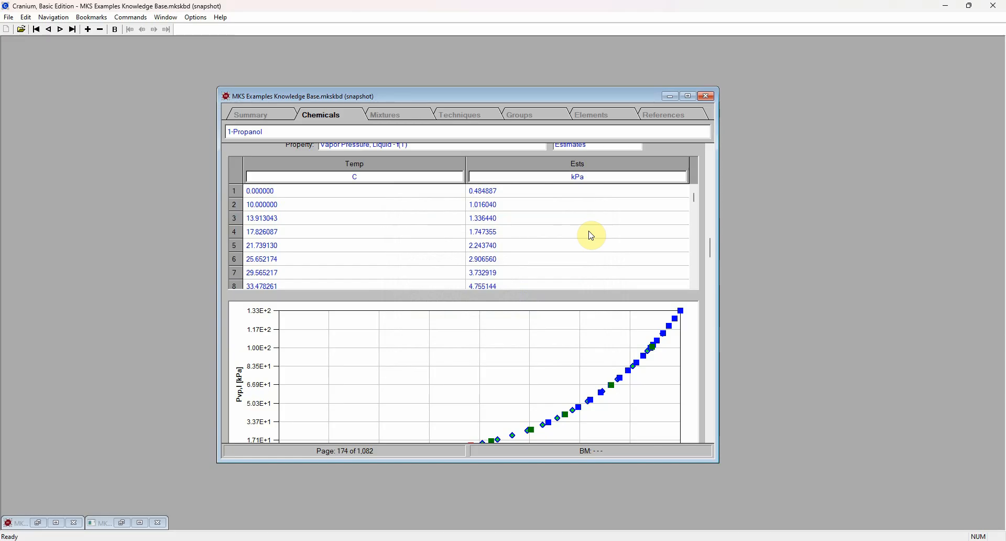
Step: Recompute the liquid vapor pressure estimates with the selected manual technique and save the results
{"action": "right_click", "coordinate": [558, 219]}
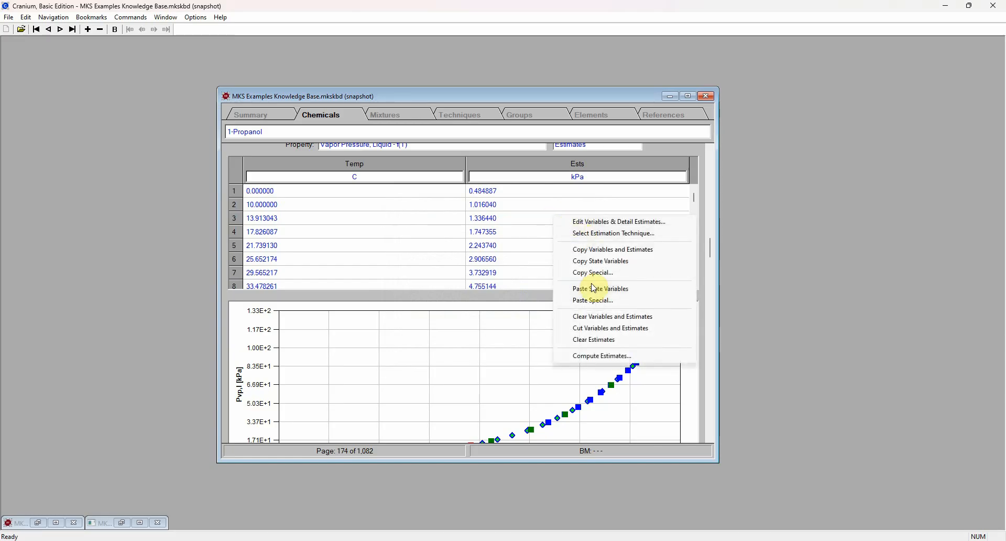
{"action": "left_click", "coordinate": [592, 359]}
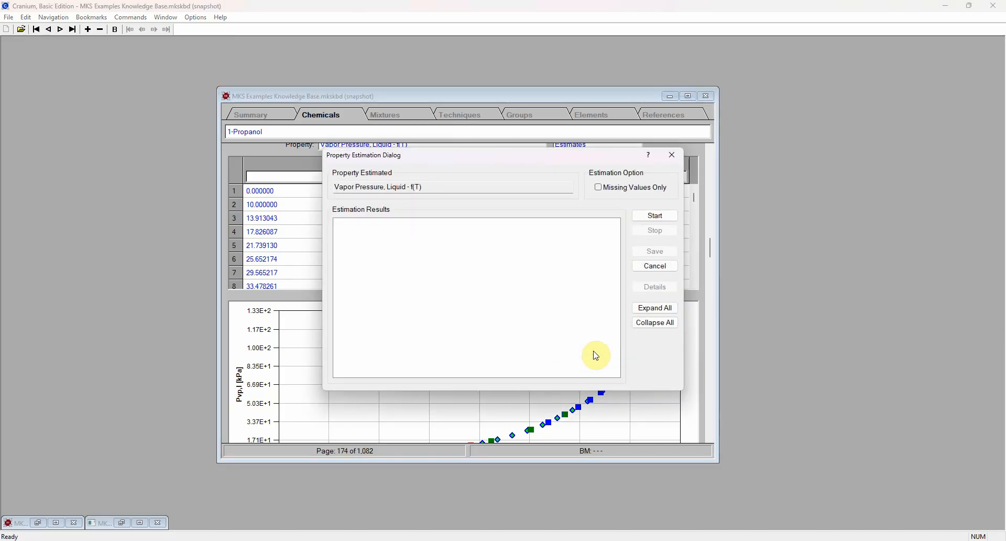
{"action": "left_click", "coordinate": [656, 216]}
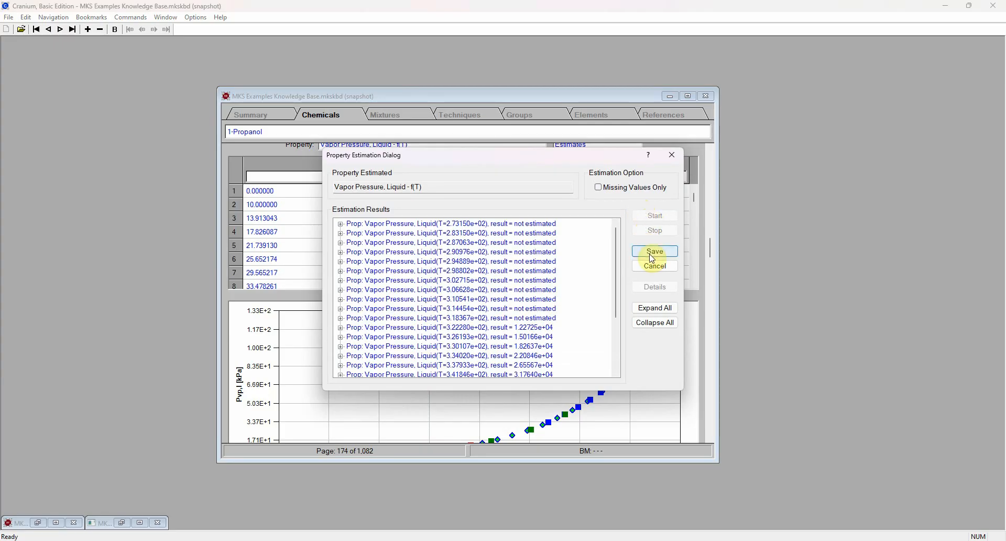
{"action": "left_click", "coordinate": [654, 253]}
Step: Review the recomputed estimates in the table and plot, and check the source of each curve segment in the value details
{"action": "left_click", "coordinate": [697, 247]}
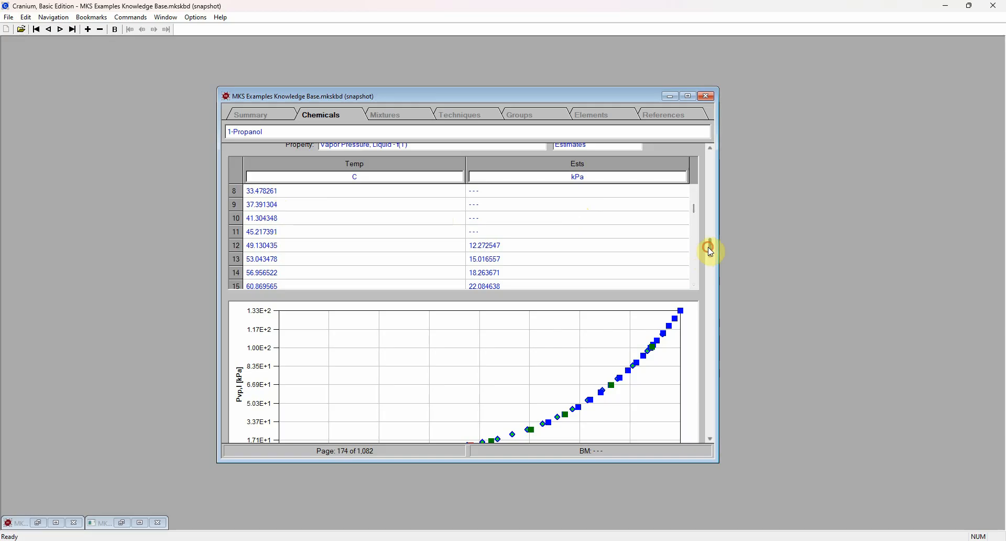
{"action": "left_click_drag", "start_coordinate": [712, 250], "coordinate": [712, 257]}
{"action": "double_click", "coordinate": [501, 280]}
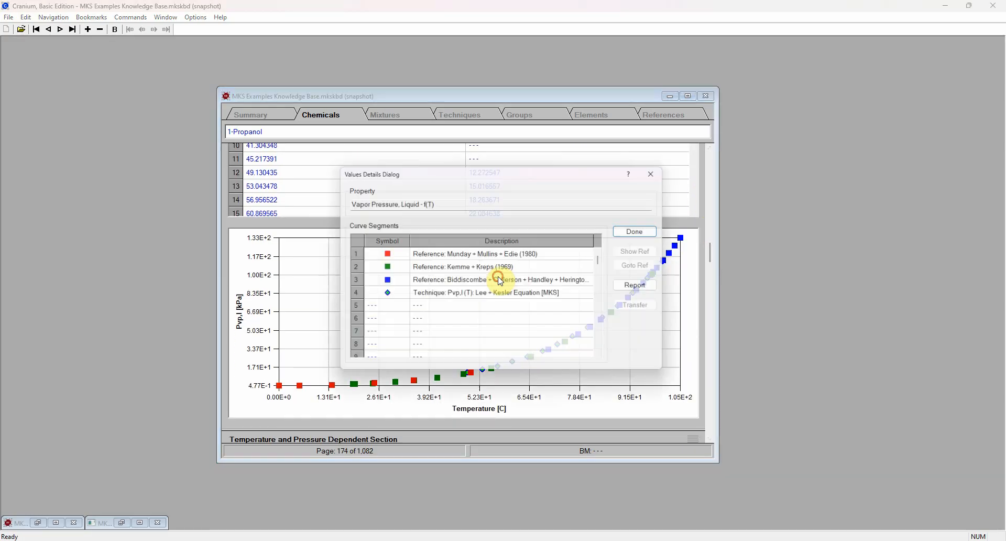
{"action": "left_click_drag", "start_coordinate": [520, 169], "coordinate": [330, 122]}
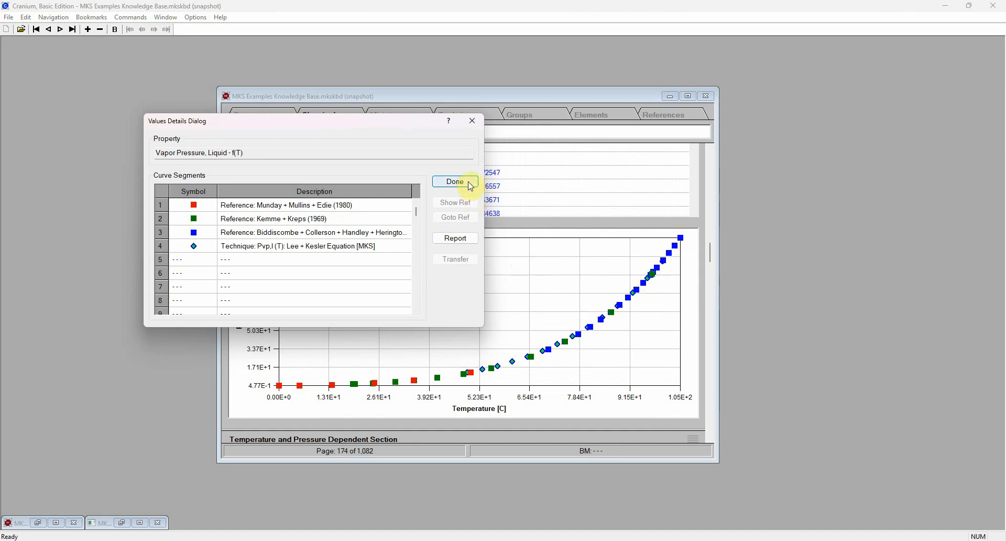
{"action": "left_click", "coordinate": [454, 183]}
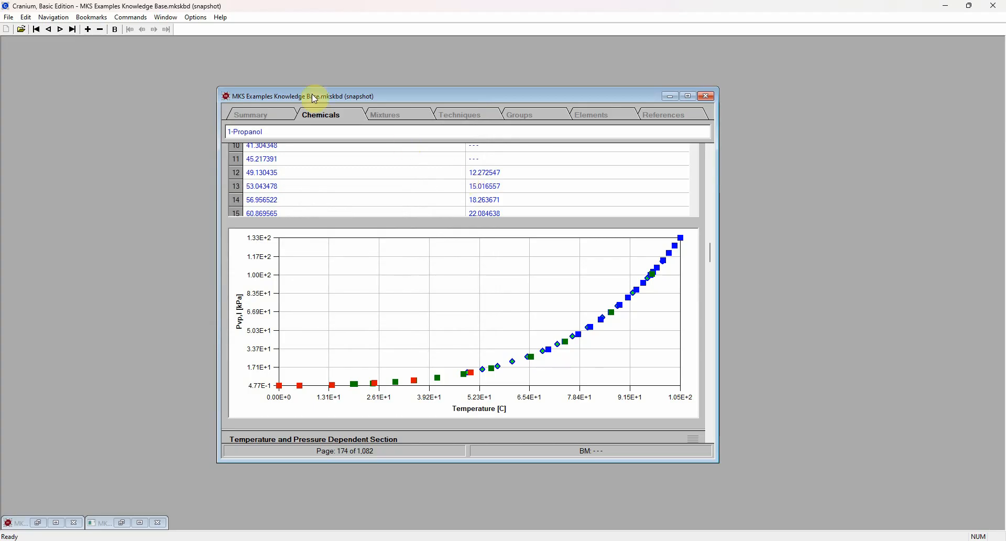
Step: Add a new chemical identified as Levulinic acid, with MKS Calculation or Derivation as its reference and a date stamp in the comments
{"action": "left_click", "coordinate": [89, 30]}
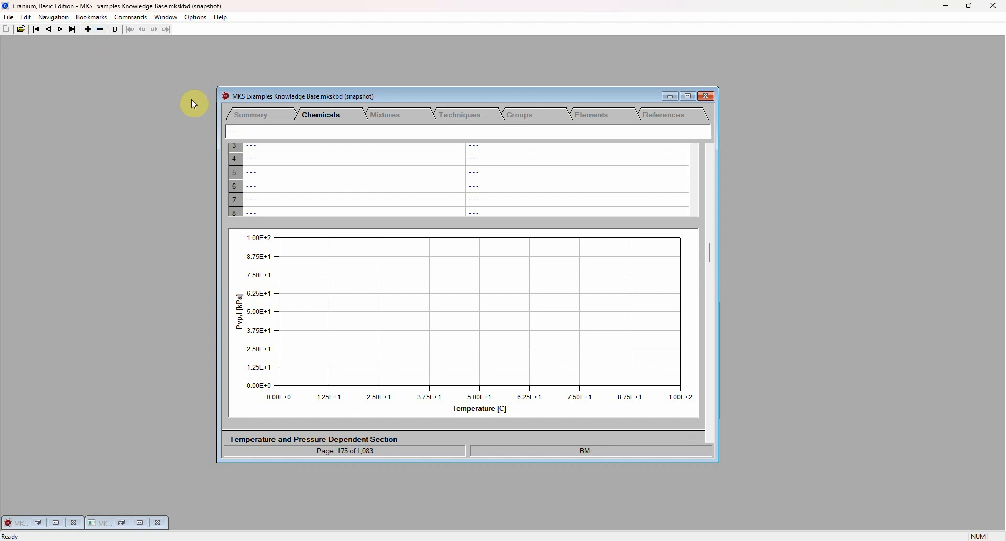
{"action": "double_click", "coordinate": [252, 132]}
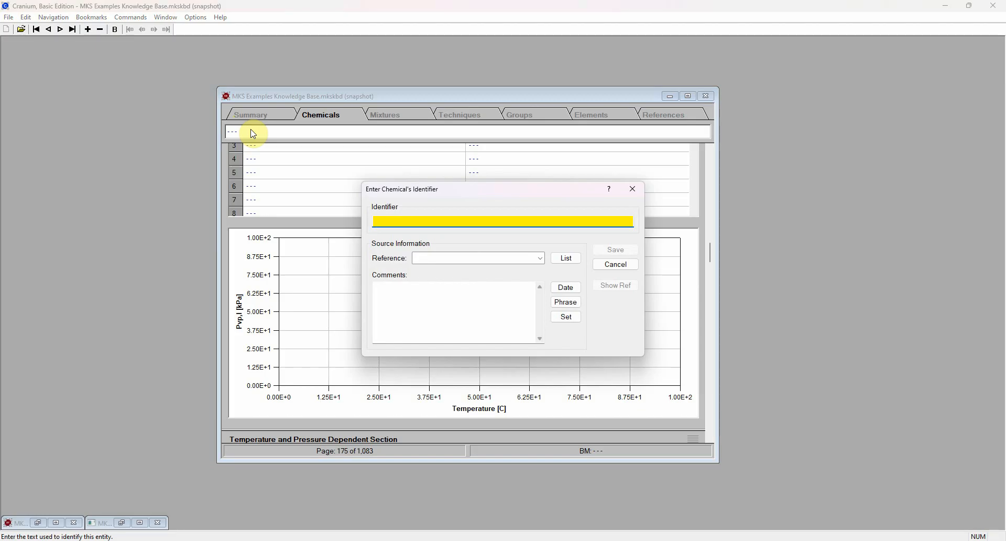
{"action": "type", "text": "Levulinic acid"}
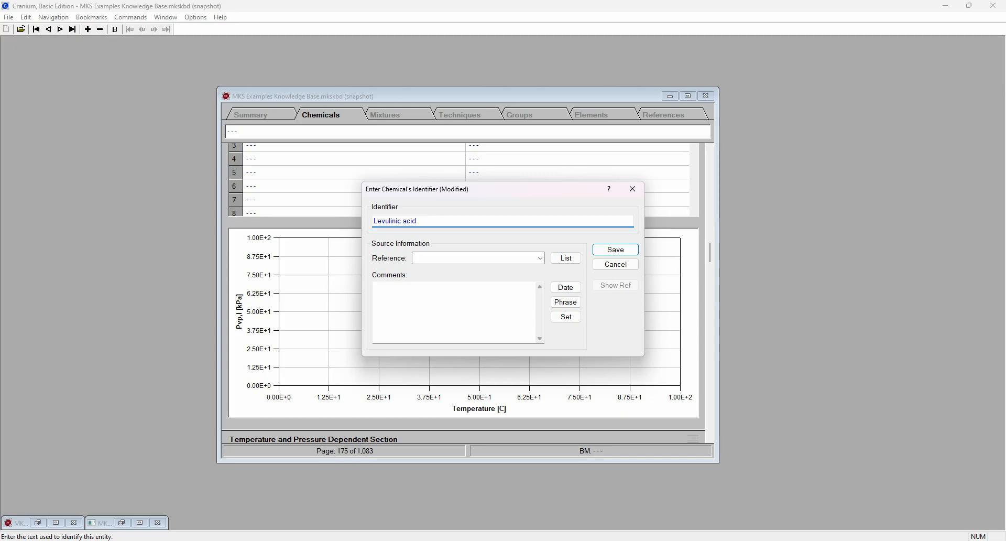
{"action": "left_click", "coordinate": [564, 258]}
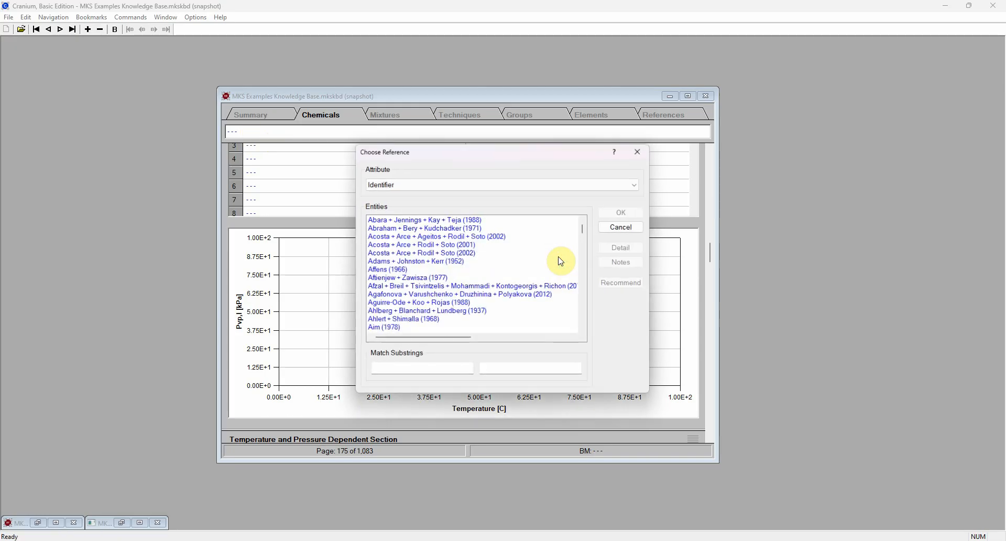
{"action": "type", "text": "mks"}
{"action": "key", "text": "Return"}
{"action": "left_click", "coordinate": [575, 290]}
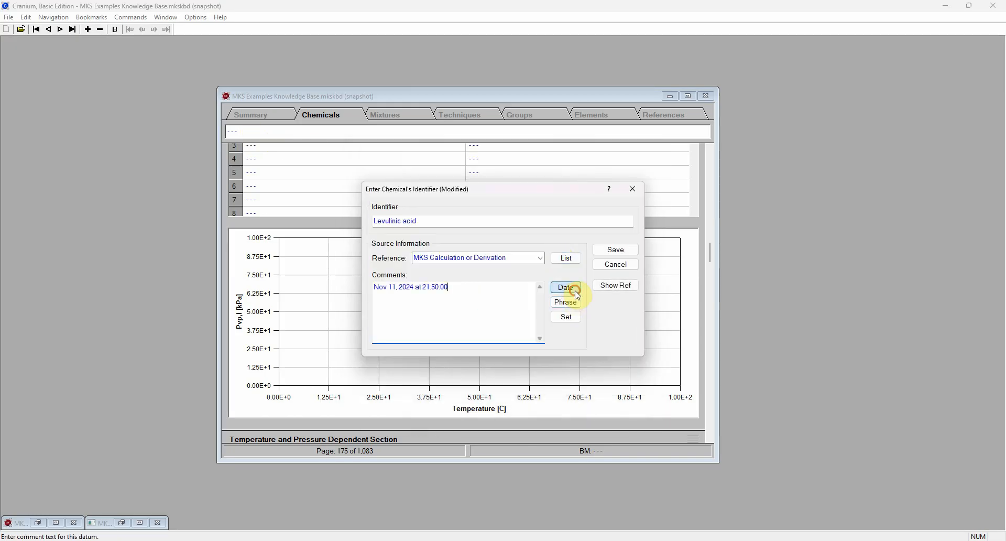
{"action": "left_click", "coordinate": [630, 256]}
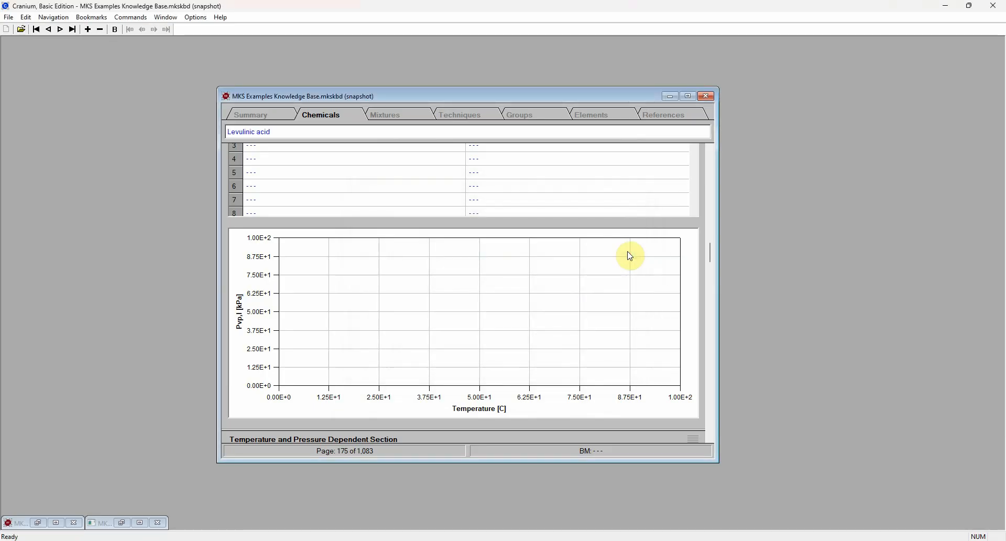
Step: Start the chemical structure of Levulinic acid by placing five adjacent carbon atoms in a horizontal row
{"action": "left_click_drag", "start_coordinate": [709, 258], "coordinate": [724, 186]}
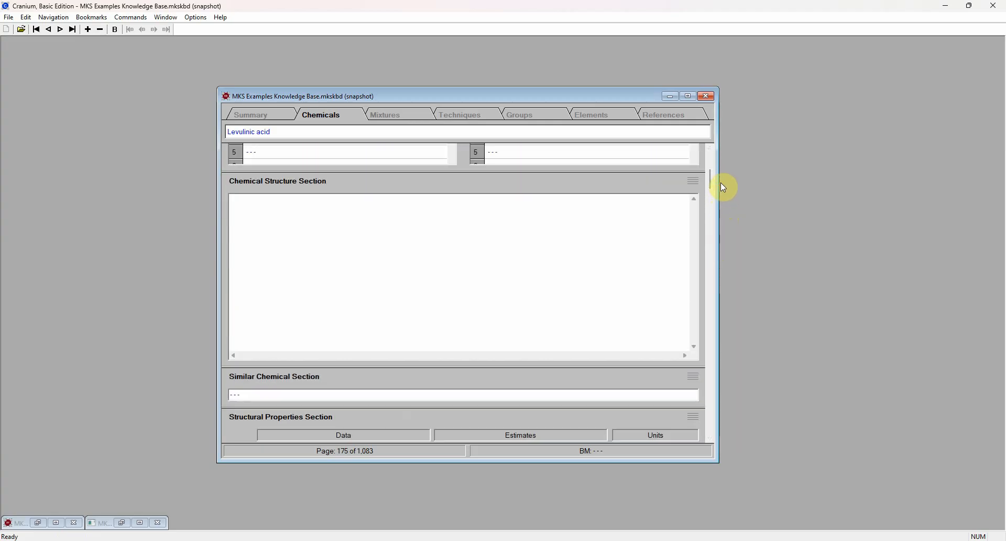
{"action": "double_click", "coordinate": [524, 265]}
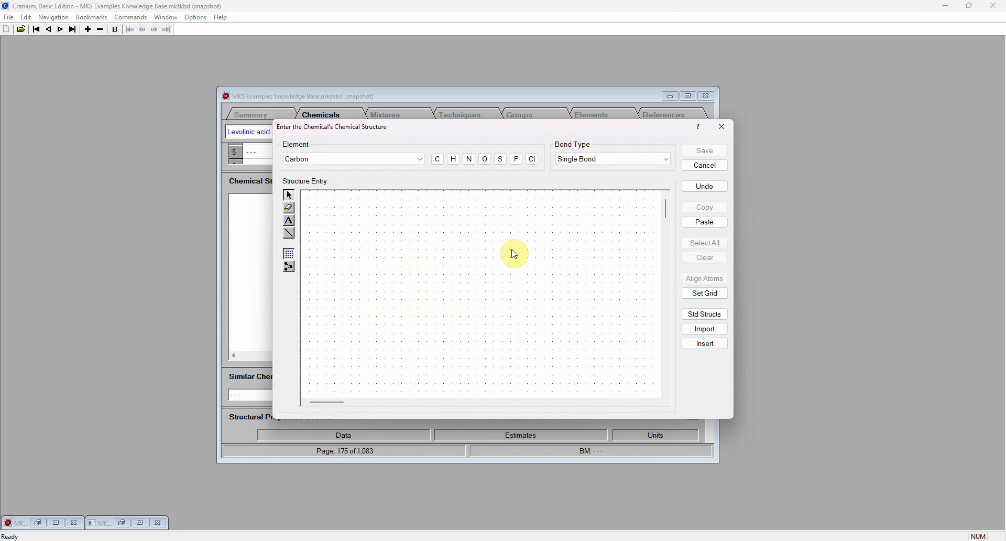
{"action": "left_click", "coordinate": [442, 160]}
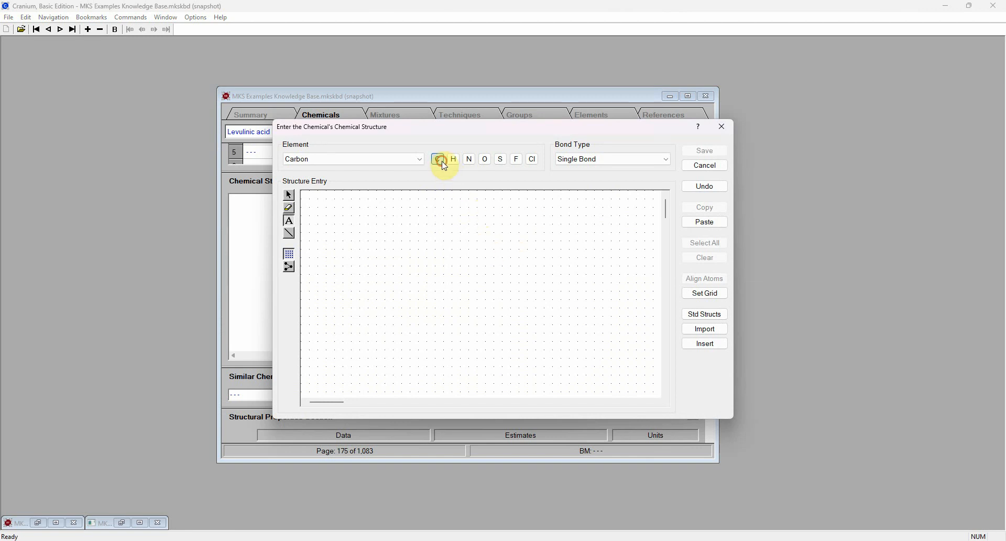
{"action": "left_click", "coordinate": [445, 259]}
{"action": "left_click", "coordinate": [478, 259]}
{"action": "left_click", "coordinate": [494, 259]}
{"action": "left_click", "coordinate": [509, 260]}
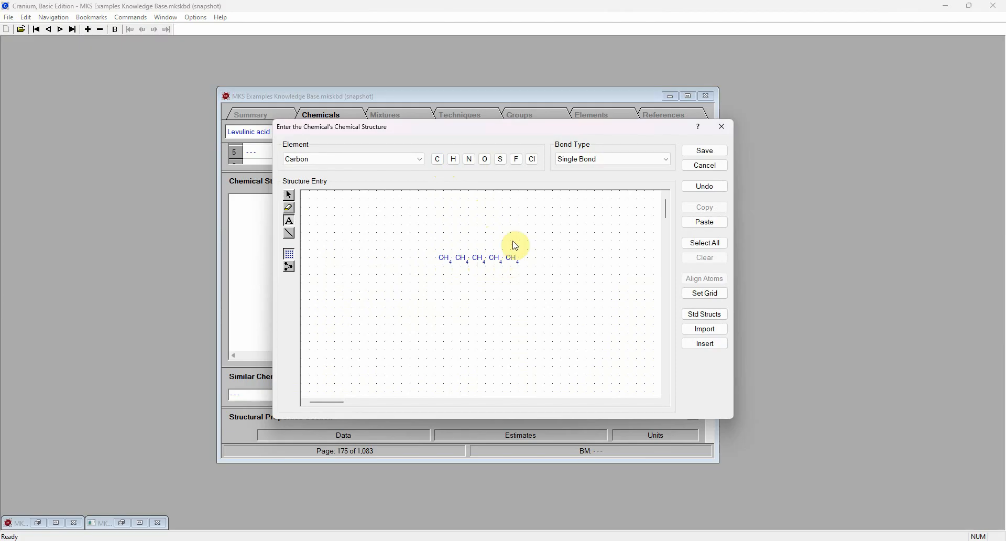
Step: Add three oxygen atoms: one at the end of the chain after the fifth carbon, and one each above the fifth and second carbons
{"action": "left_click", "coordinate": [487, 161]}
{"action": "left_click", "coordinate": [530, 259]}
{"action": "left_click", "coordinate": [513, 243]}
{"action": "left_click", "coordinate": [461, 244]}
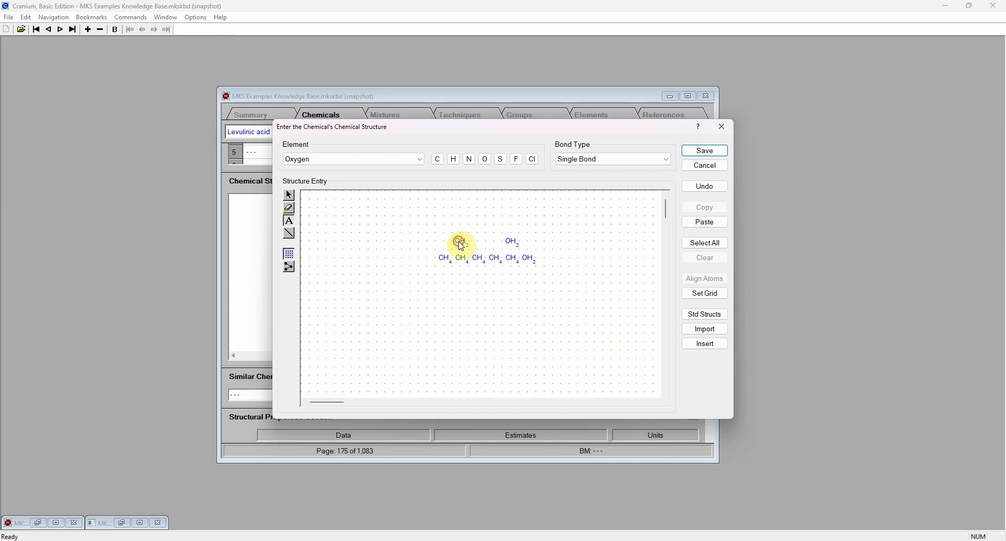
Step: Connect the five carbons and the end oxygen in a chain with single bonds
{"action": "left_click", "coordinate": [294, 234]}
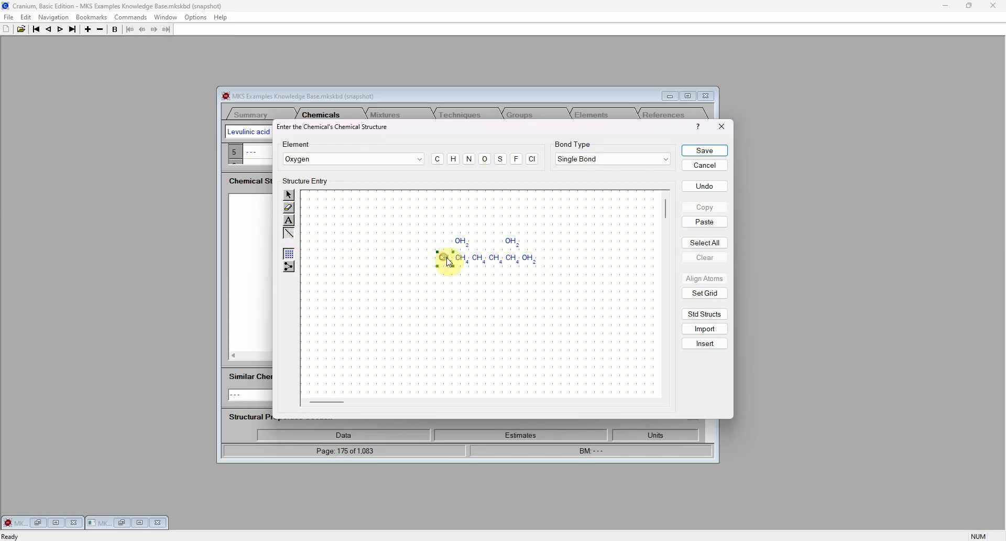
{"action": "left_click_drag", "start_coordinate": [445, 259], "coordinate": [512, 259]}
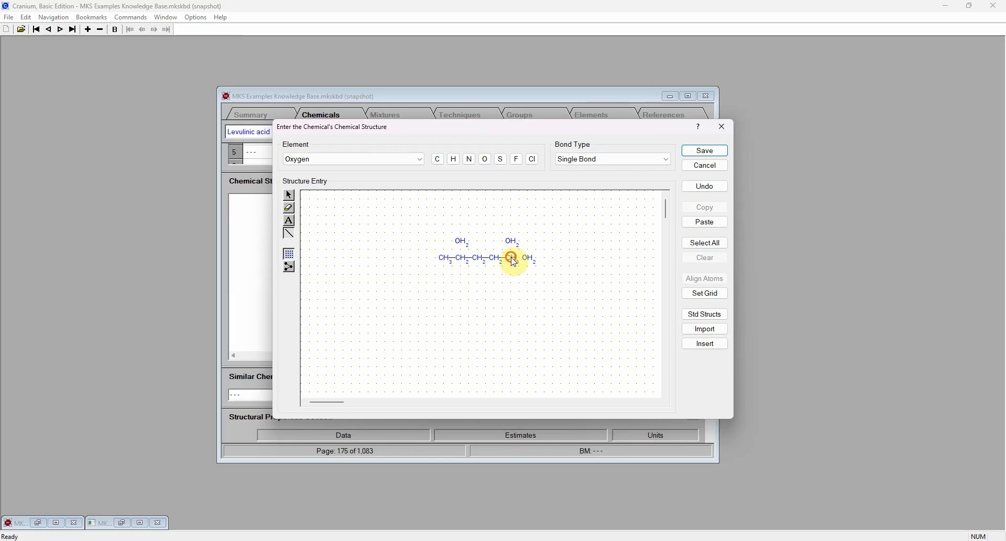
{"action": "left_click", "coordinate": [529, 266]}
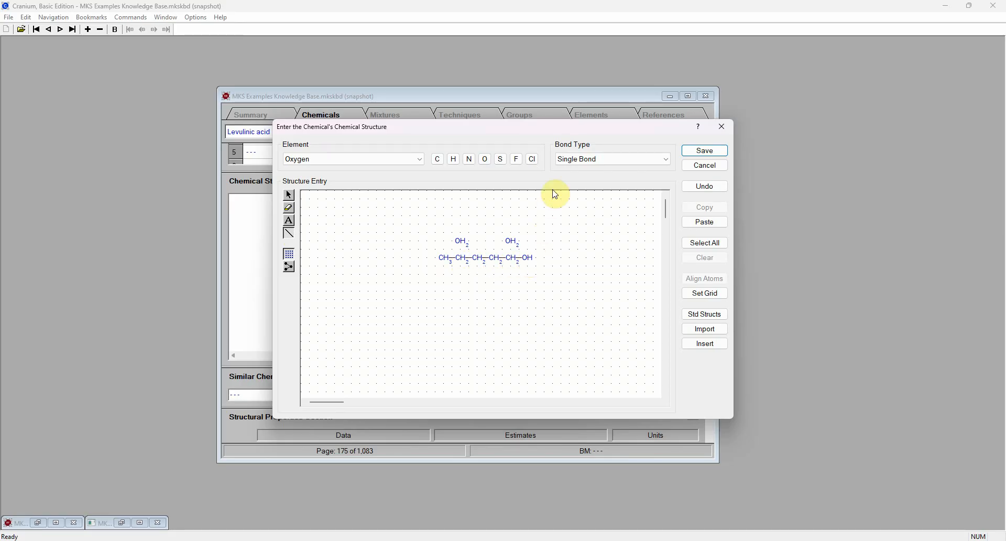
Step: Connect the two upper oxygens to the carbons below them with double bonds and save the structure
{"action": "left_click", "coordinate": [567, 160]}
{"action": "left_click", "coordinate": [561, 177]}
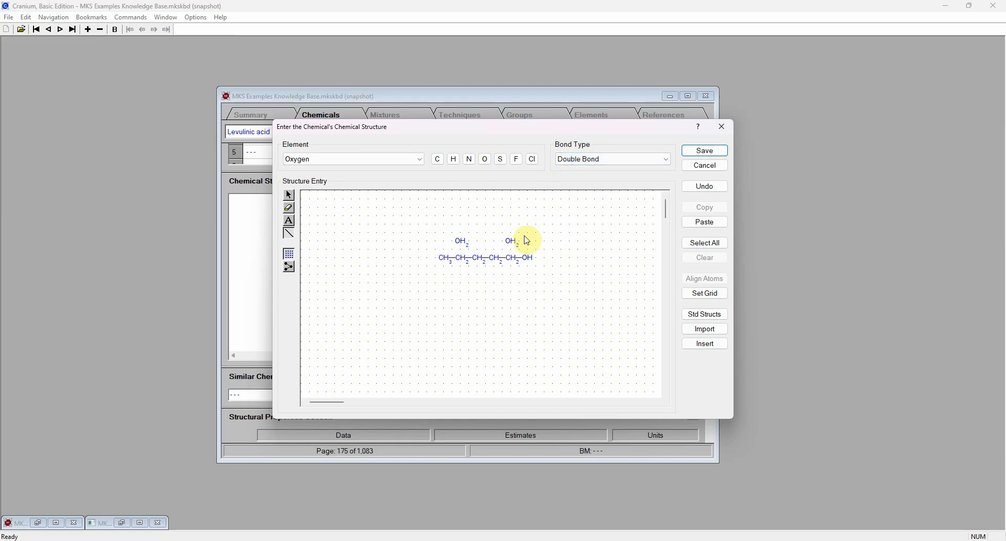
{"action": "left_click", "coordinate": [510, 241]}
{"action": "left_click", "coordinate": [511, 257]}
{"action": "left_click", "coordinate": [460, 241]}
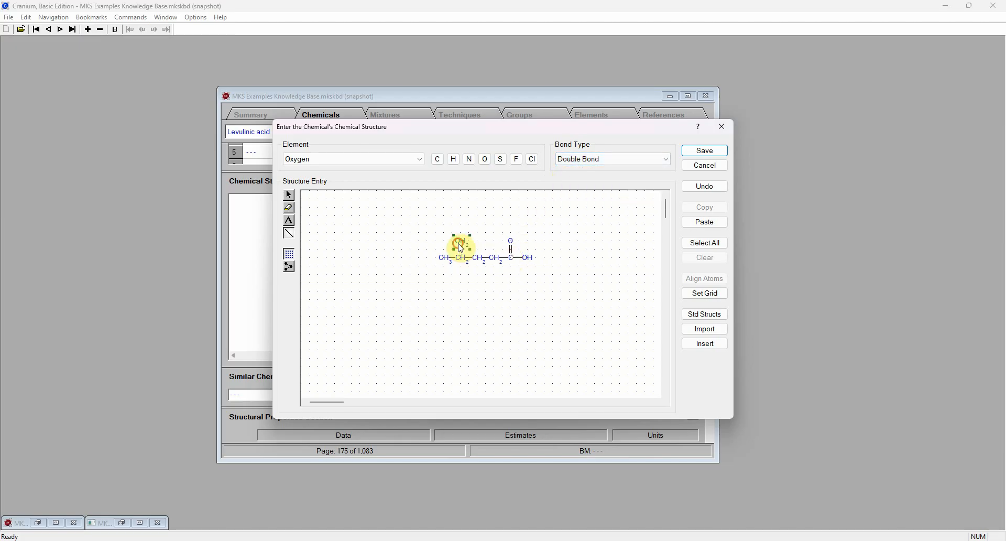
{"action": "left_click", "coordinate": [461, 259]}
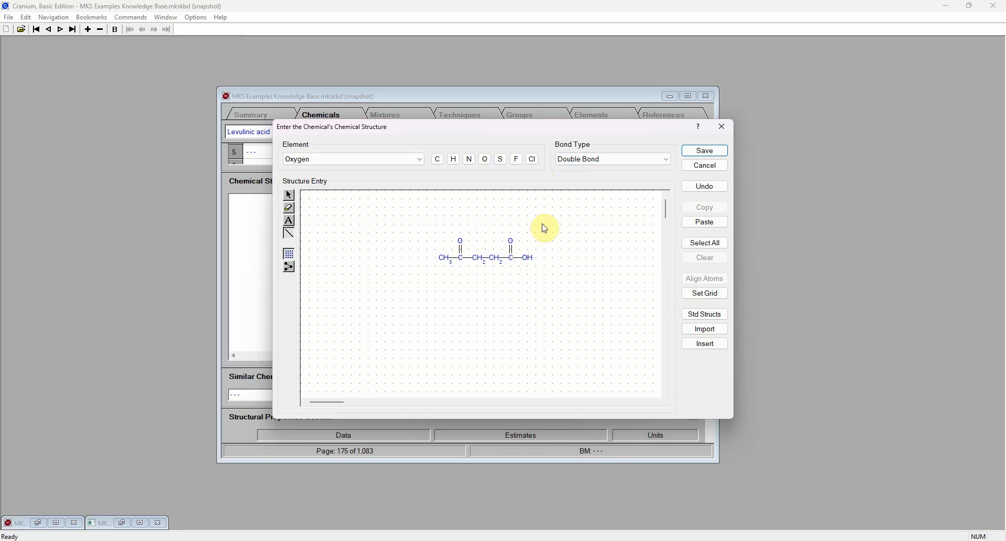
{"action": "left_click", "coordinate": [706, 152]}
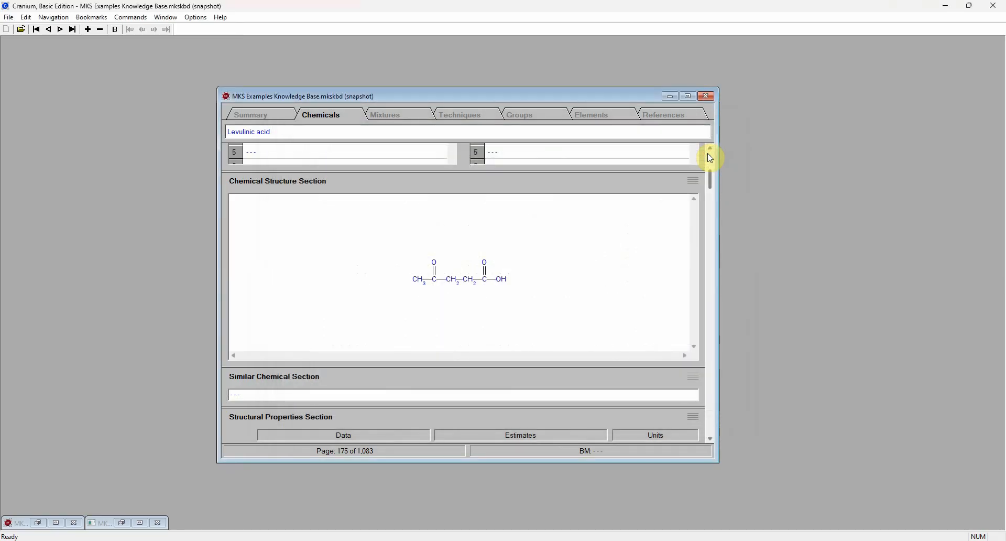
Step: Compute the property estimates for Levulinic acid and save the results
{"action": "left_click_drag", "start_coordinate": [717, 180], "coordinate": [710, 206]}
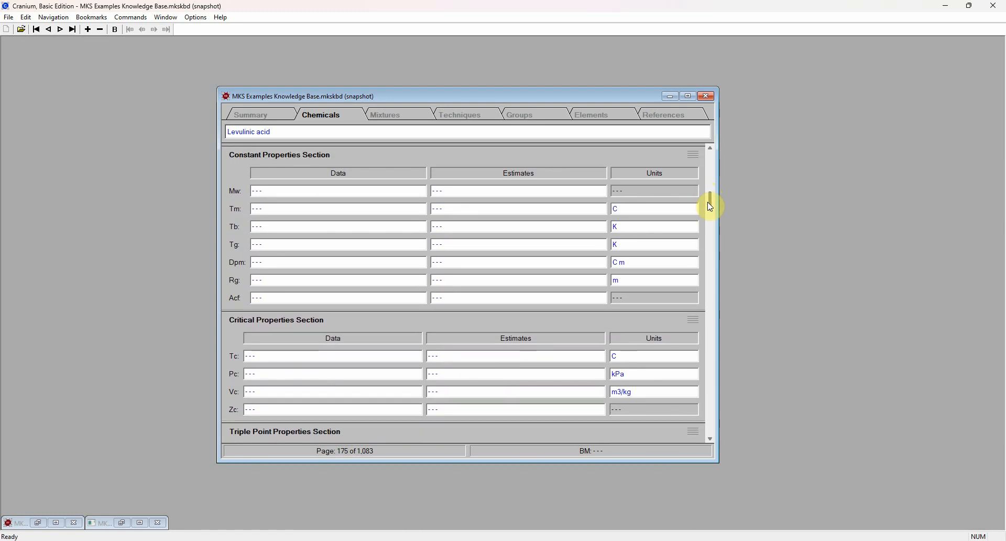
{"action": "left_click", "coordinate": [137, 17]}
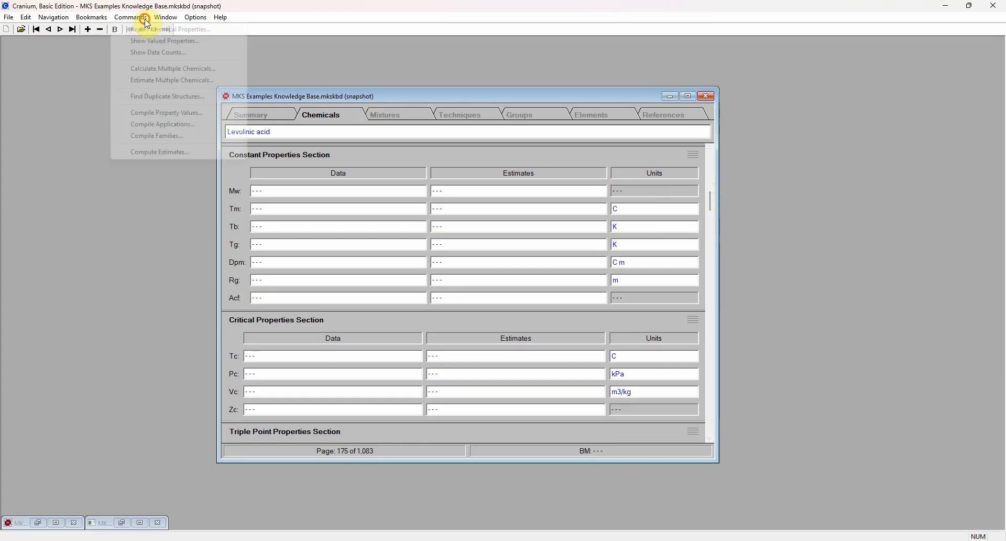
{"action": "left_click", "coordinate": [164, 152]}
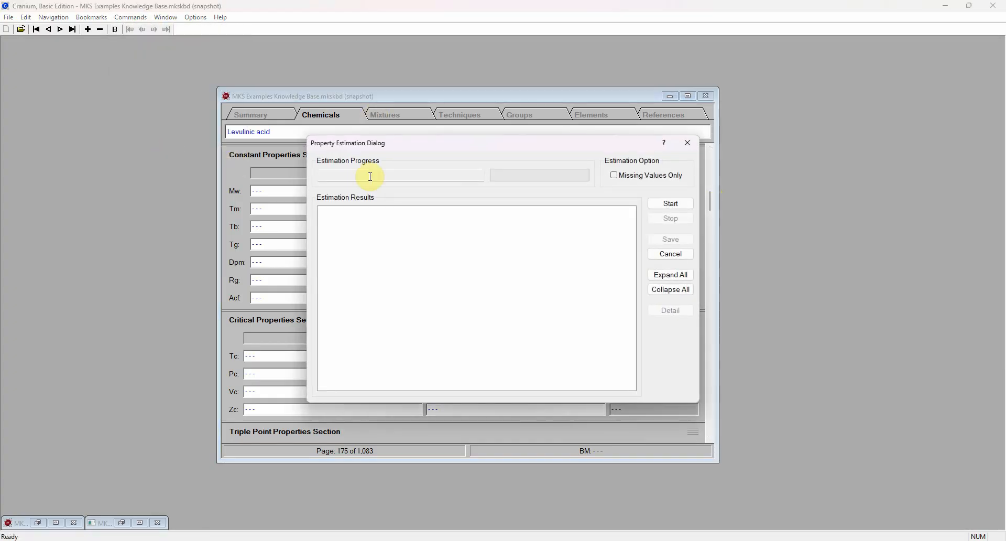
{"action": "left_click", "coordinate": [666, 205]}
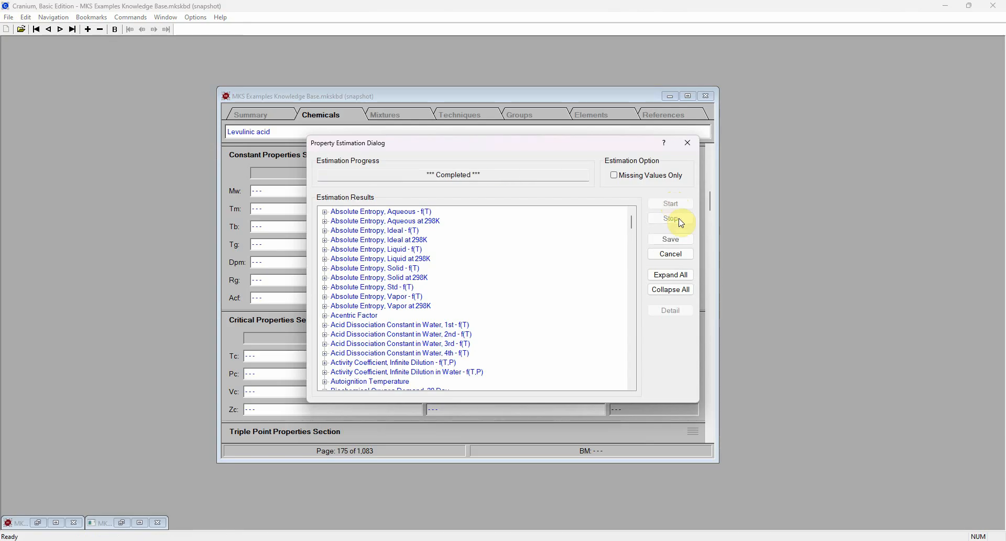
{"action": "left_click", "coordinate": [672, 240]}
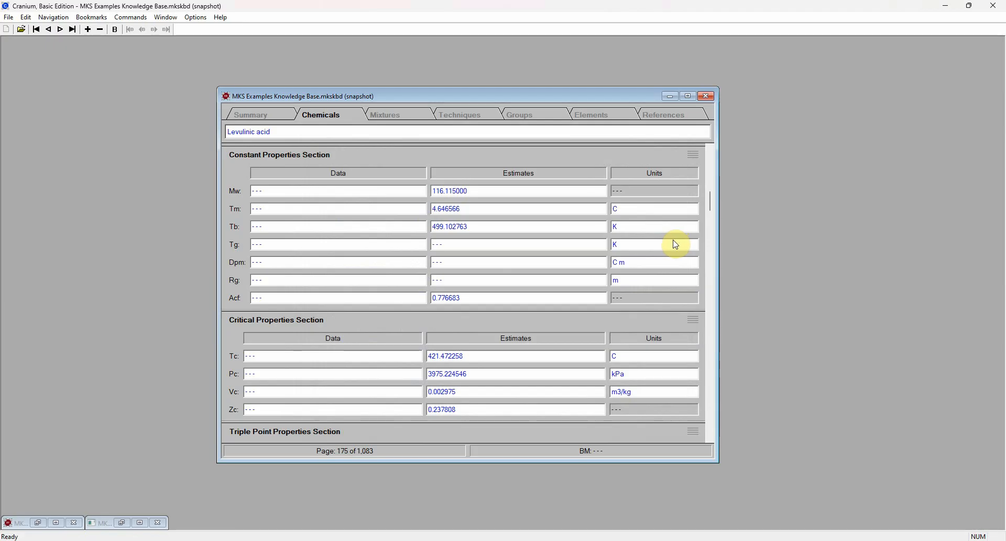
Step: Enter 518.7 K as the data value for Levulinic acid's boiling point and save it
{"action": "left_click", "coordinate": [714, 248]}
{"action": "left_click", "coordinate": [714, 277]}
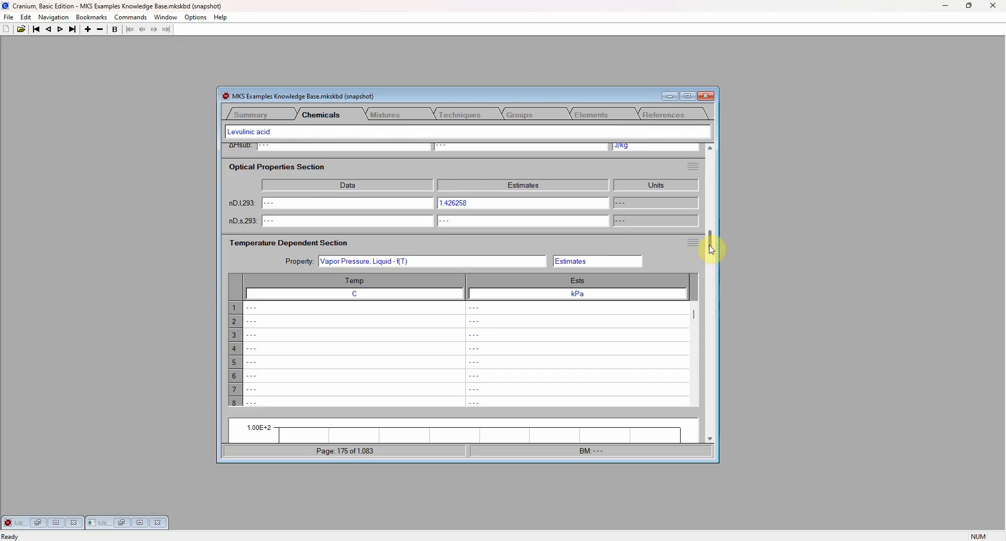
{"action": "left_click_drag", "start_coordinate": [713, 250], "coordinate": [719, 204]}
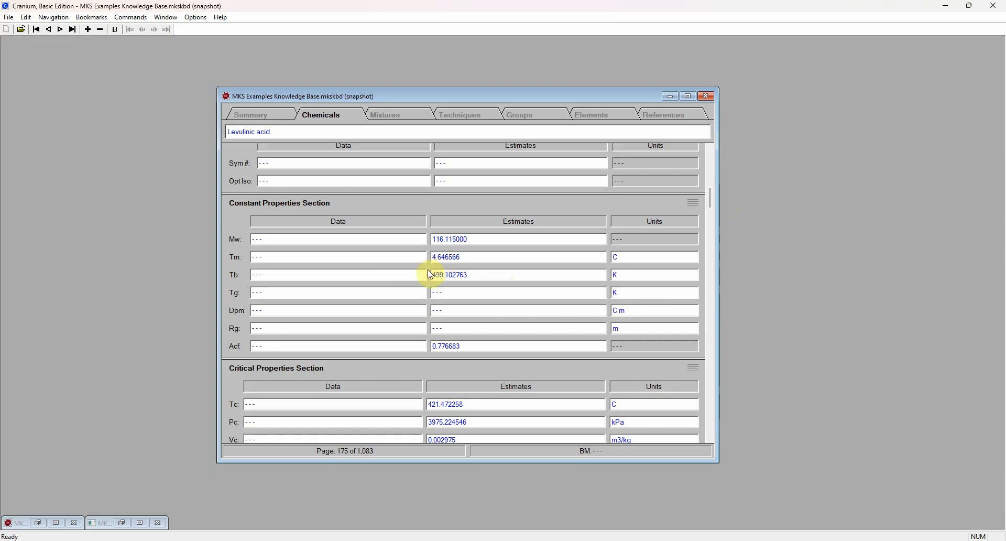
{"action": "left_click", "coordinate": [386, 277]}
{"action": "type", "text": "518.7"}
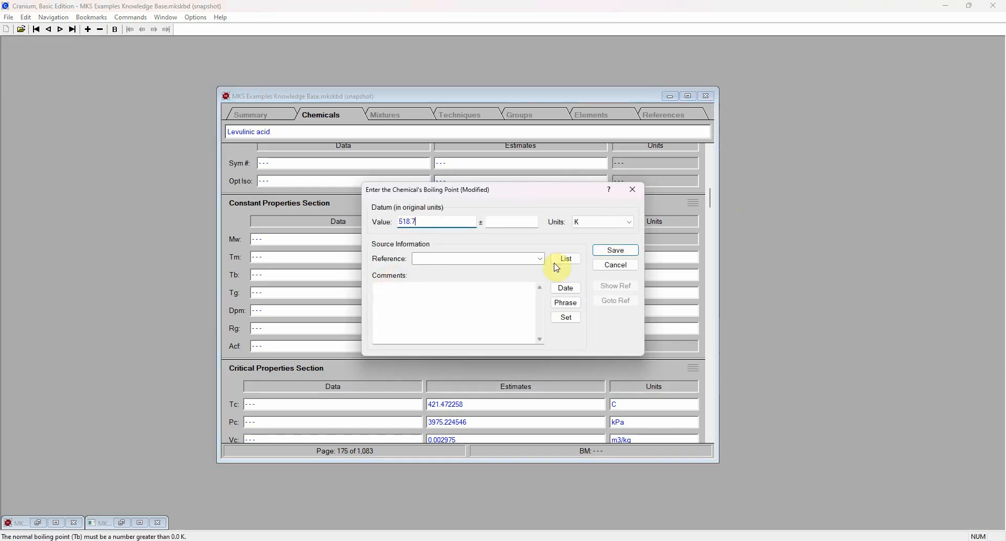
{"action": "left_click", "coordinate": [613, 252]}
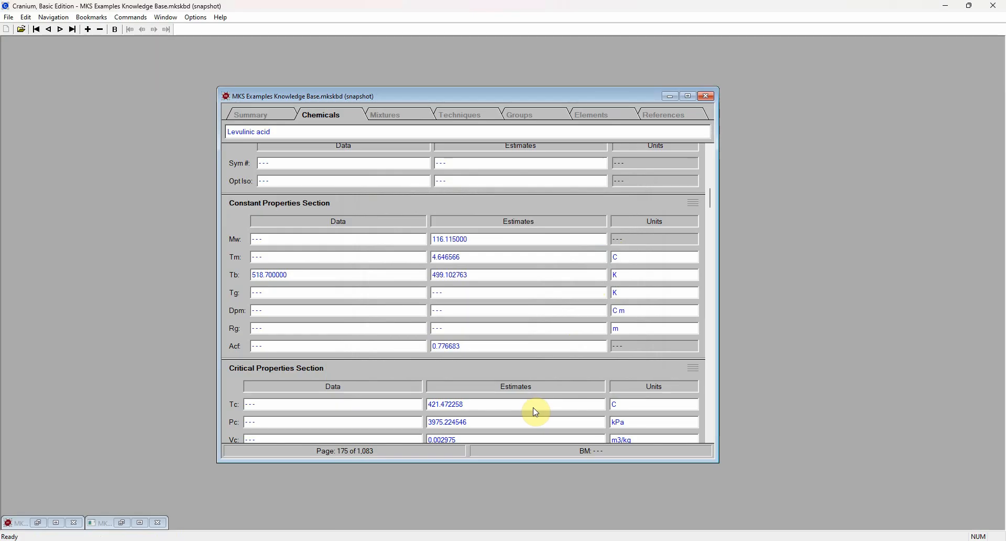
Step: Recompute Levulinic acid's property estimates using the entered boiling point and save the results
{"action": "left_click", "coordinate": [135, 18]}
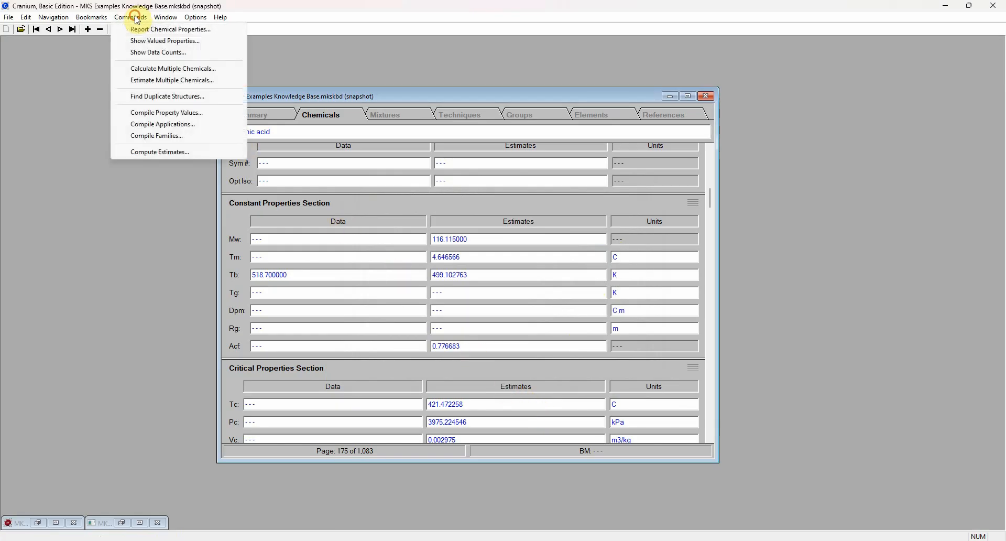
{"action": "left_click", "coordinate": [138, 154]}
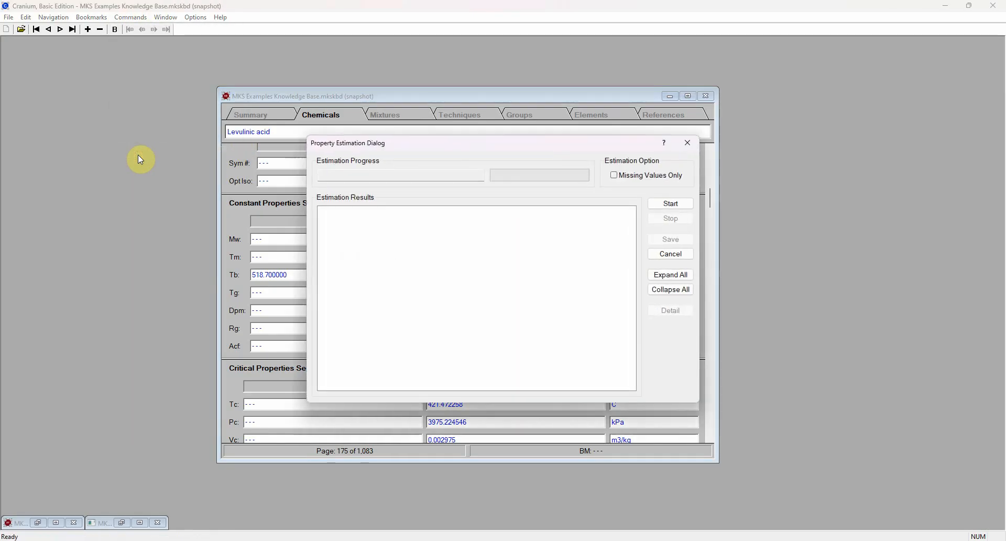
{"action": "left_click", "coordinate": [679, 204]}
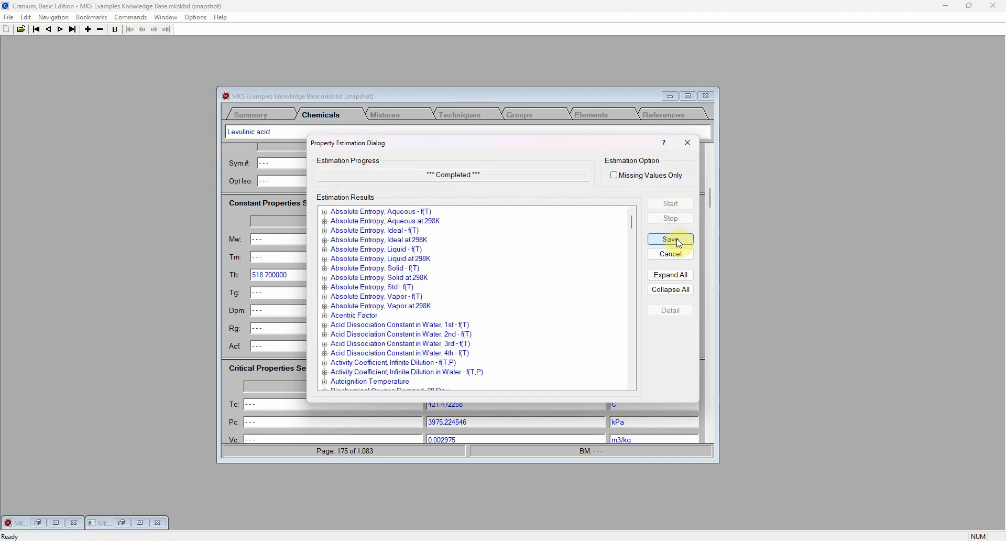
{"action": "left_click", "coordinate": [673, 239]}
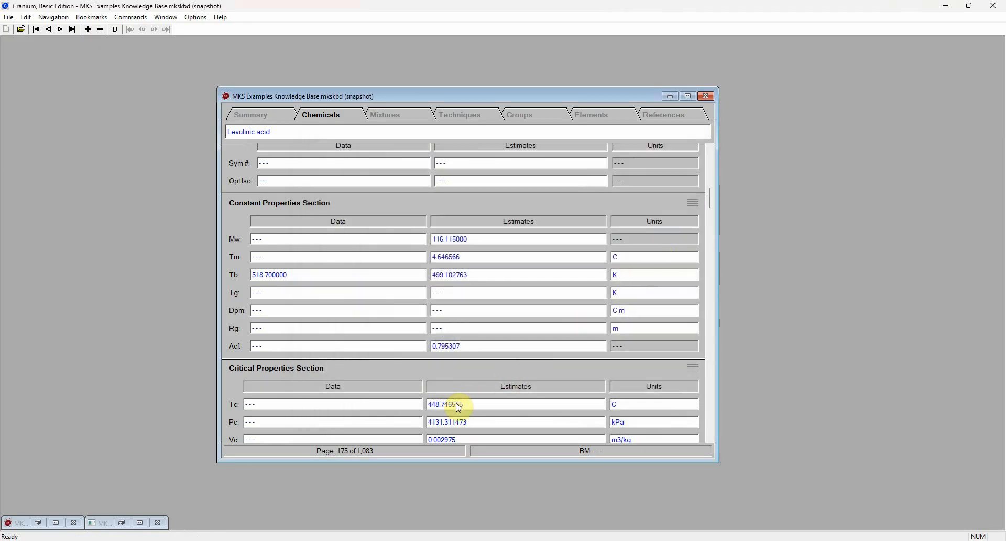